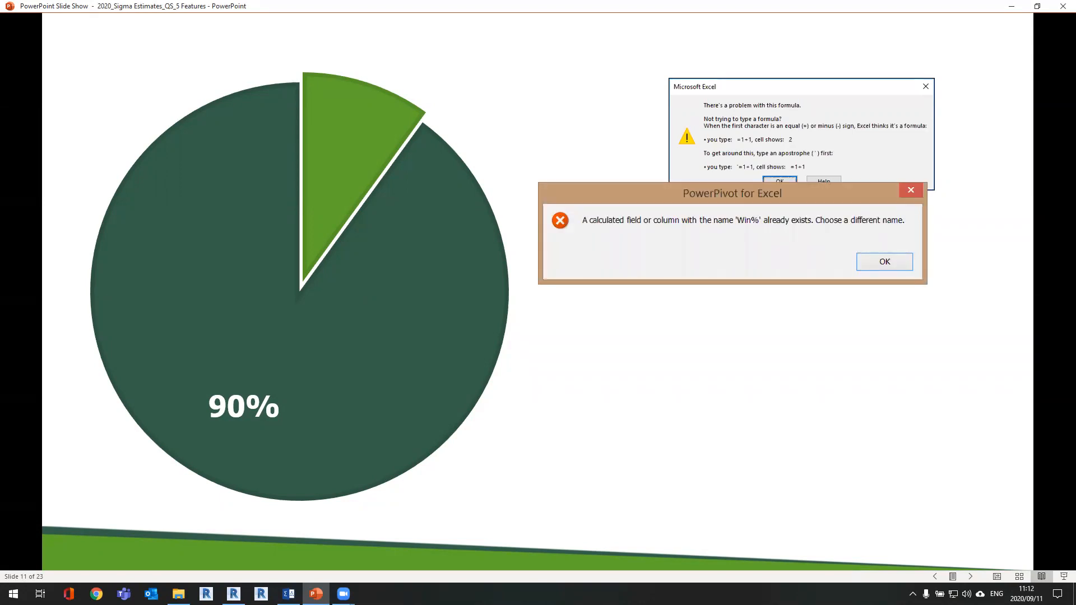
Advance the slide show through the remaining Excel error examples beside the 90% pie chart
key(Right)
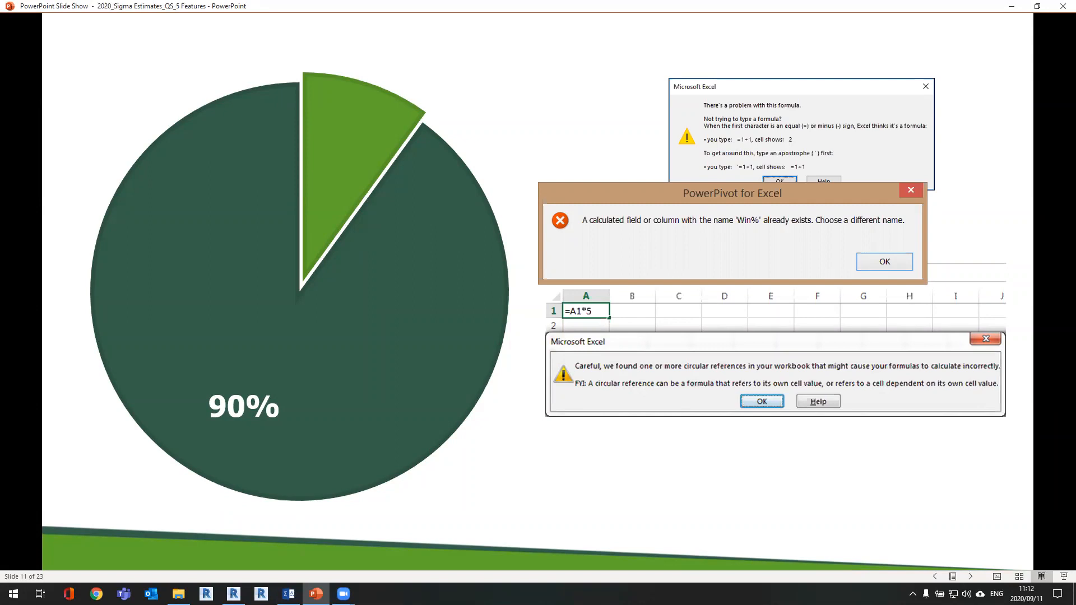
key(Right)
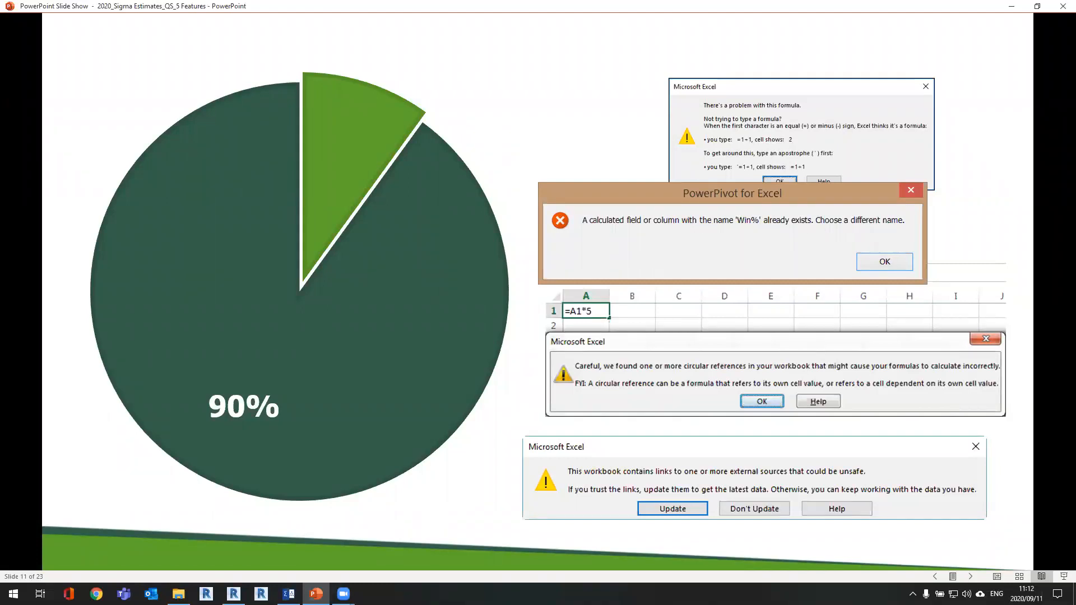
key(Right)
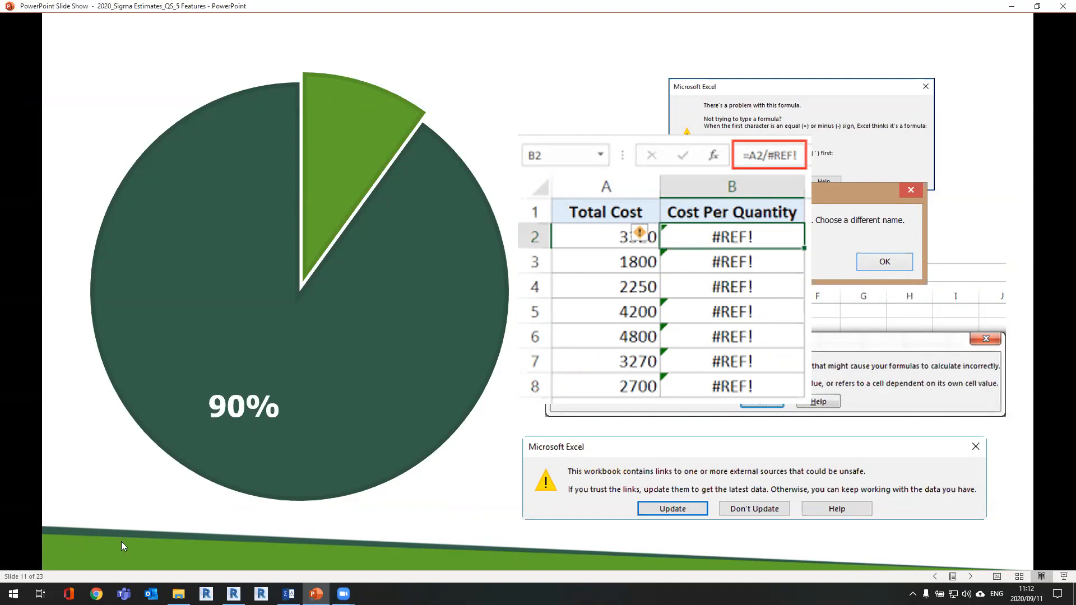
Switch to Sigma Enterprise and give the Foundation component a quantity of 500 and a unit cost of 150
click(288, 593)
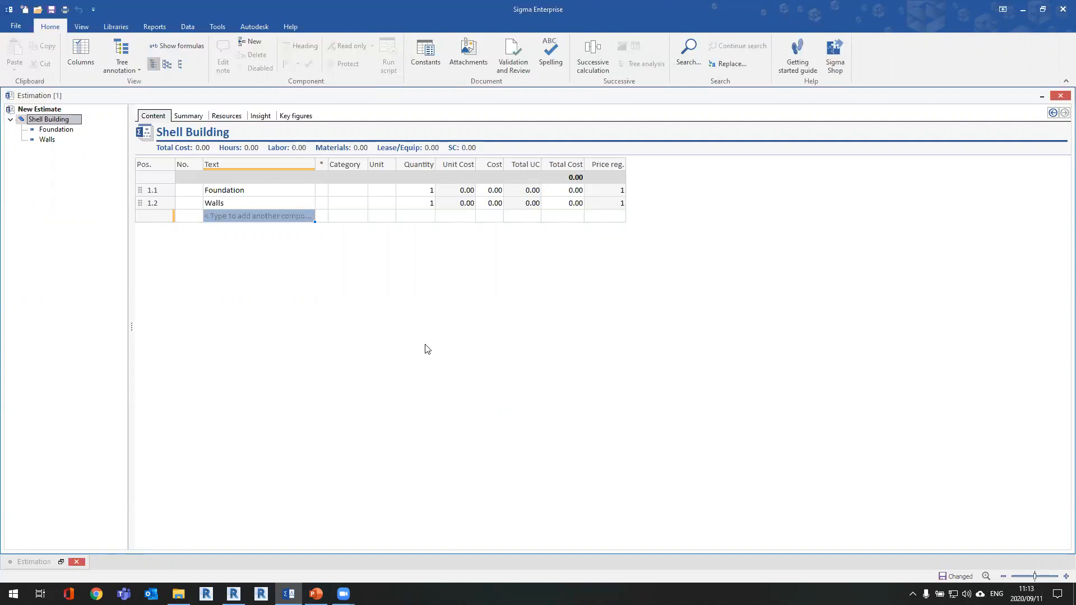
click(412, 190)
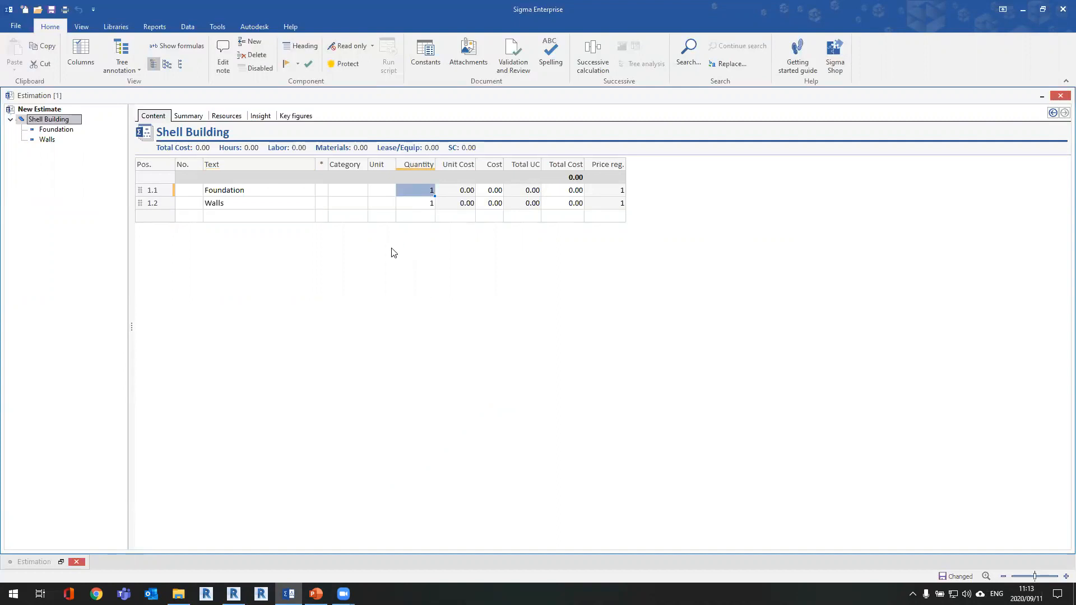
ctrl+scroll(391, 250, up, 3)
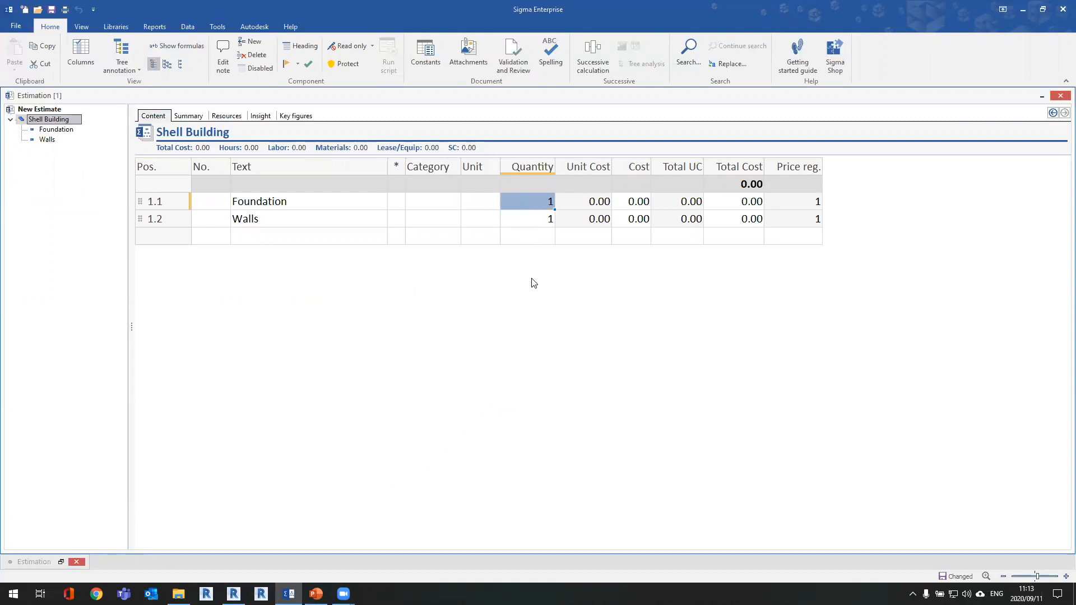
text(500)
key(Return)
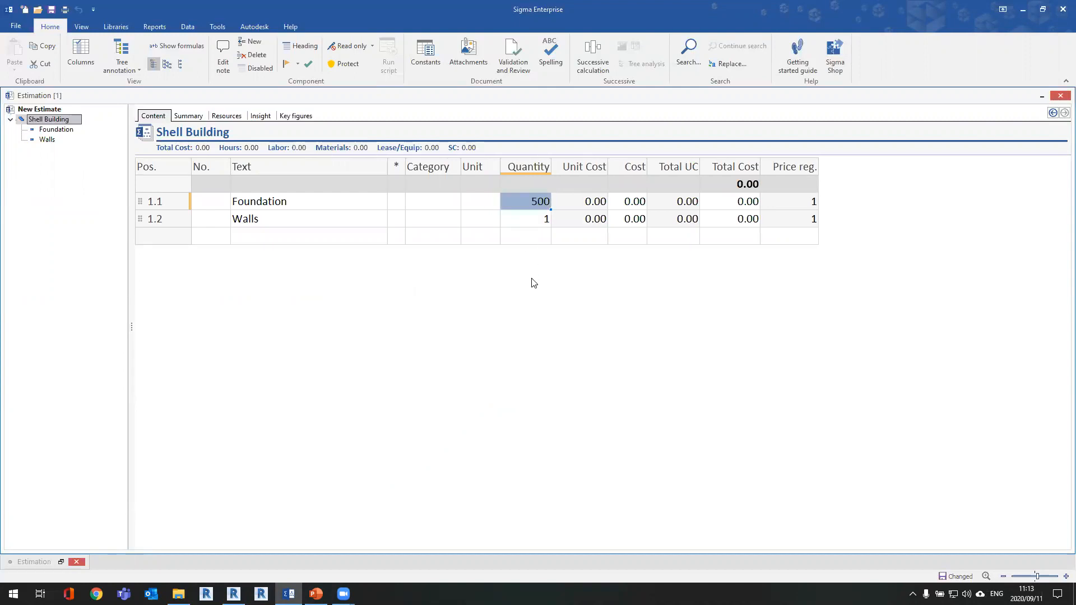
click(586, 206)
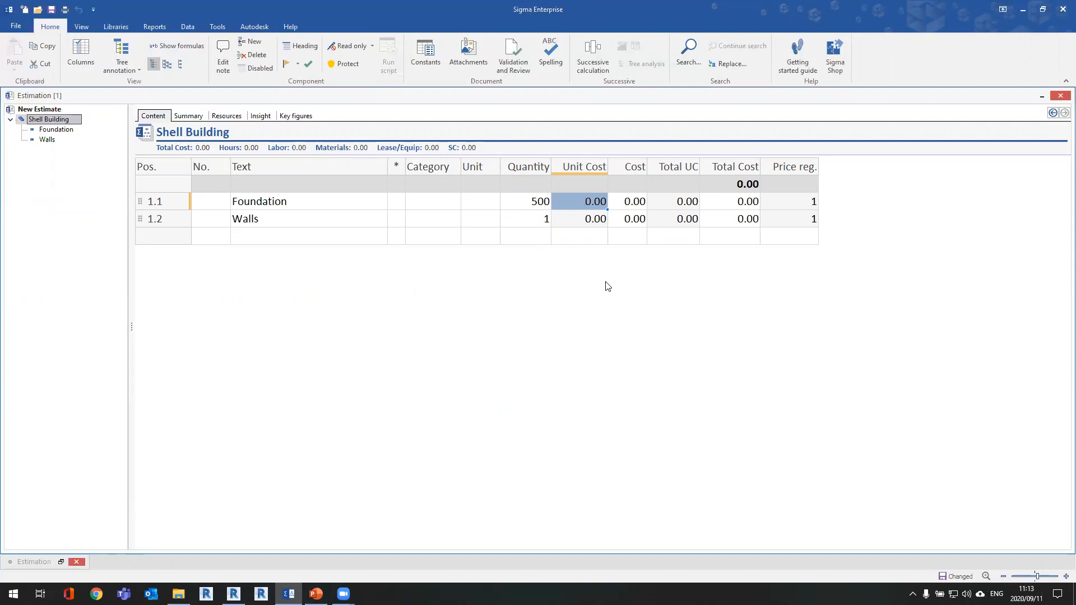
text(150)
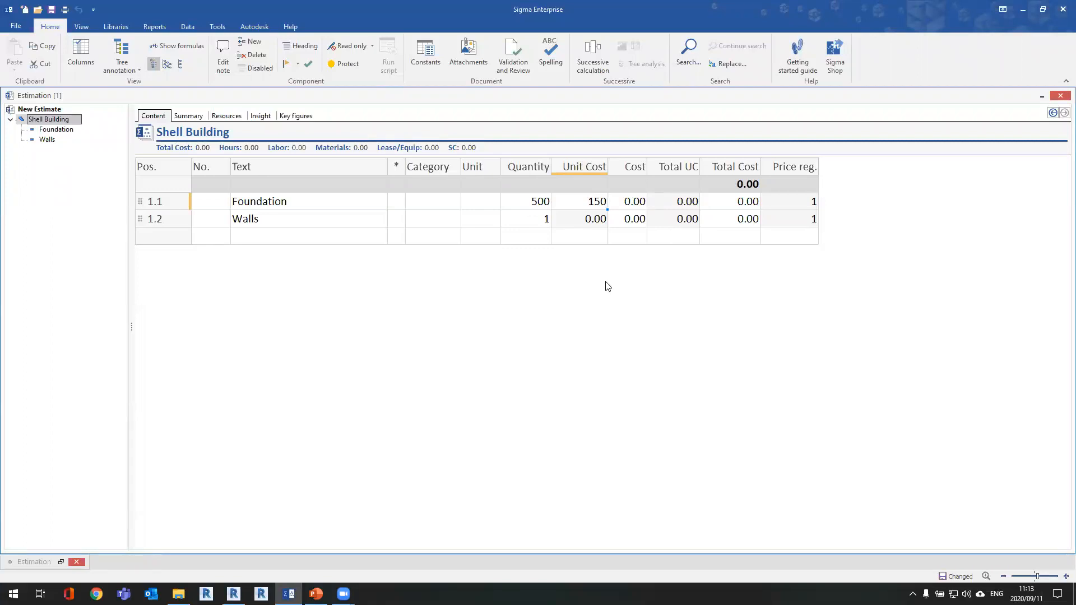
key(Return)
drag(643, 169, 666, 168)
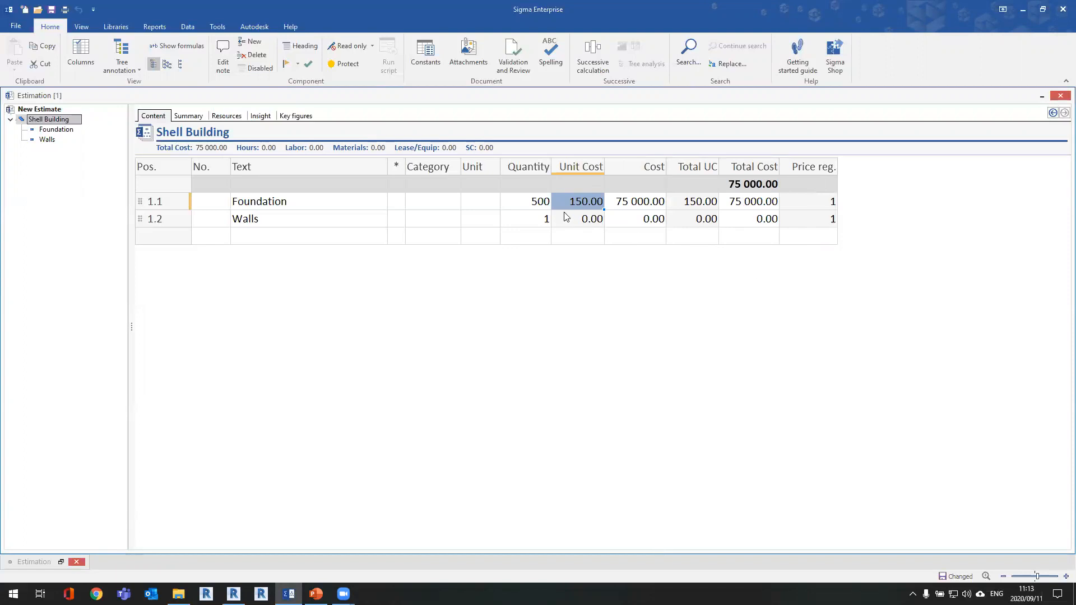
Change the Foundation component's quantity to 100
click(536, 203)
text(100)
key(Return)
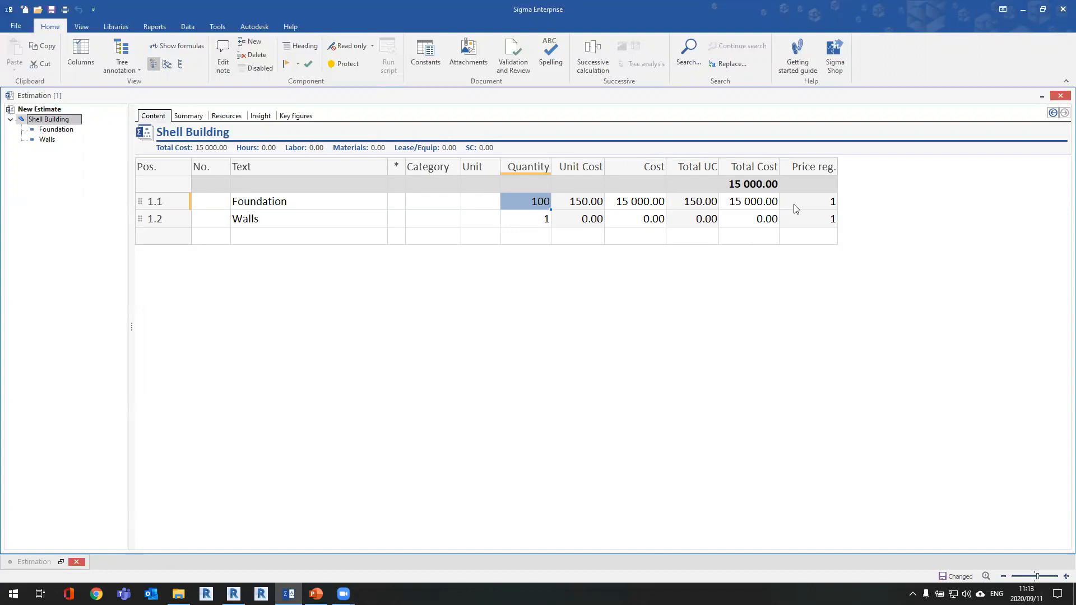
Set the price regulation factor of the Foundation component to 1.5
click(826, 202)
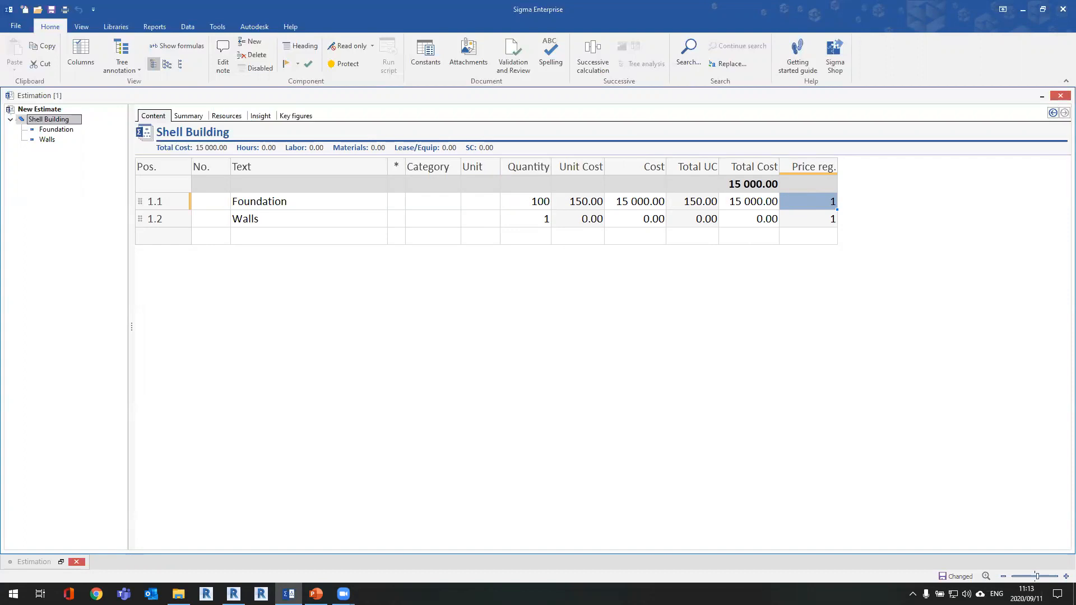
text(1.)
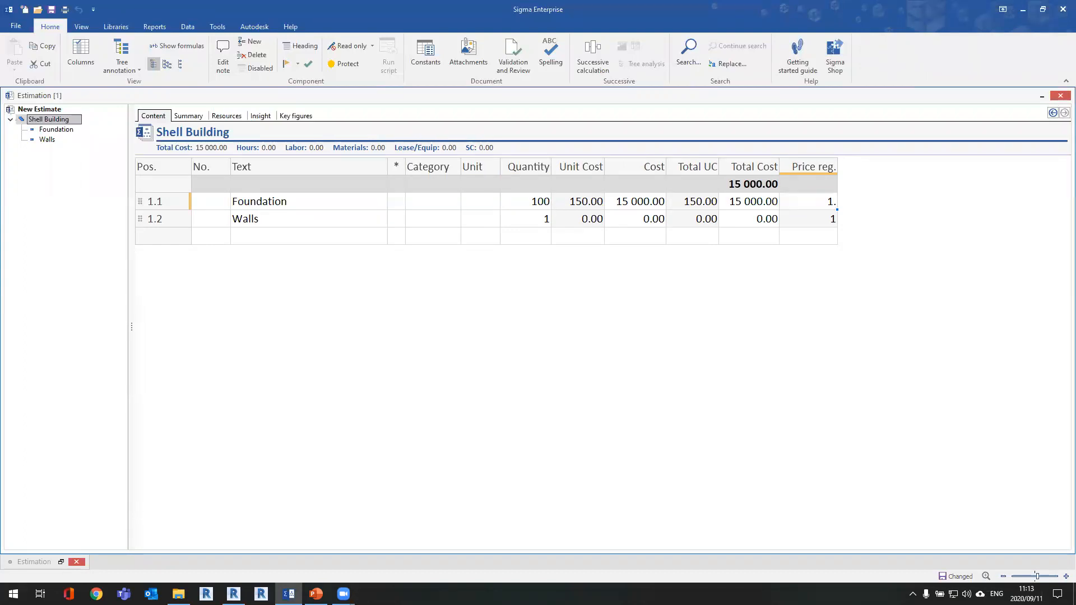
text(5)
click(865, 239)
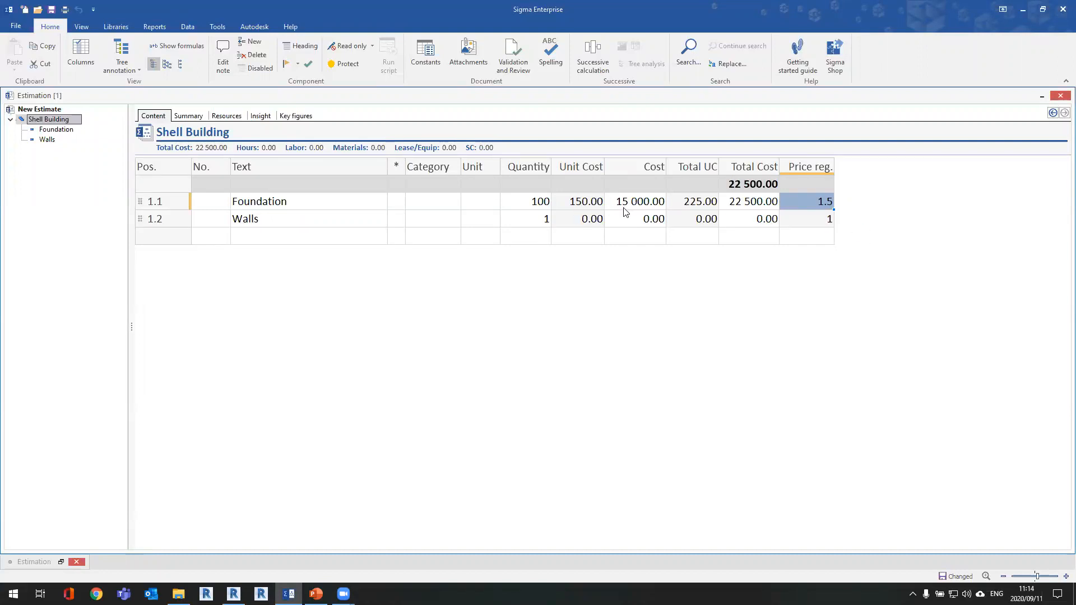
Check the Foundation's total unit cost and total cost, and compare them with the overall total of New Estimate
click(698, 206)
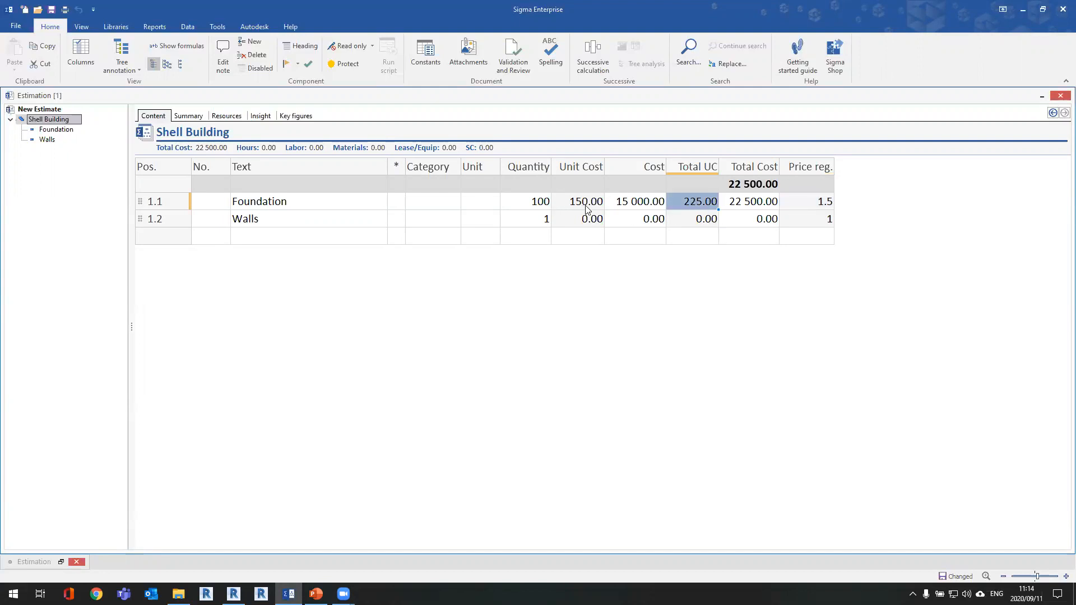
click(748, 208)
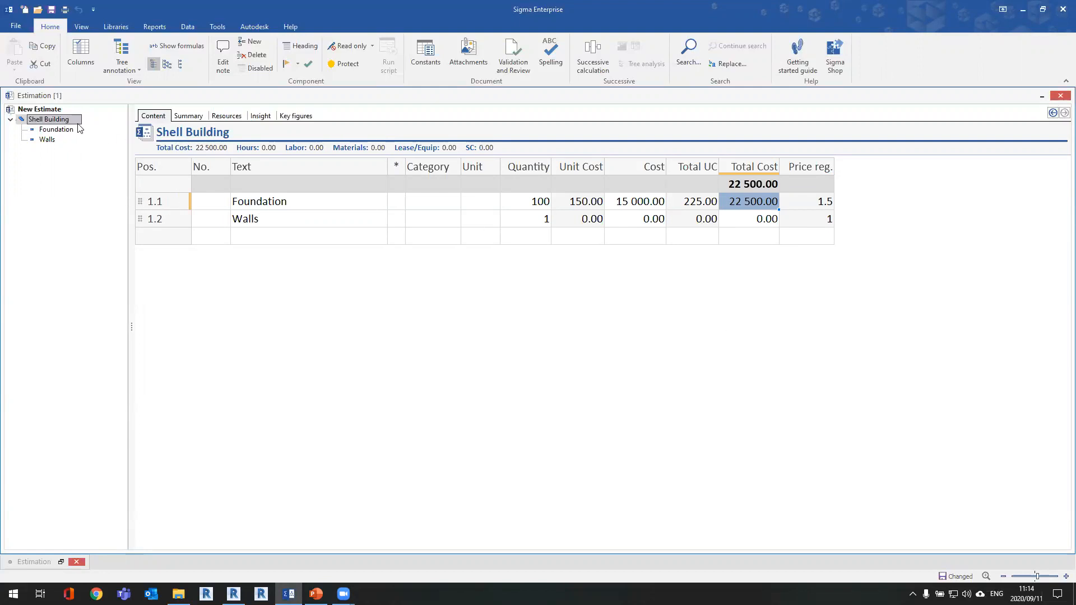
click(40, 111)
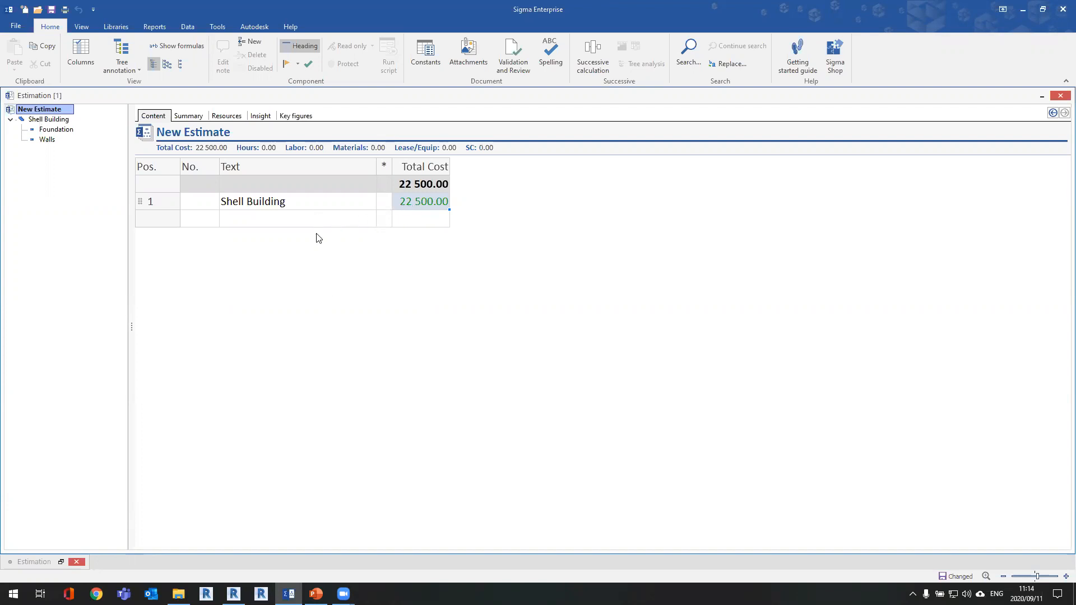
click(421, 187)
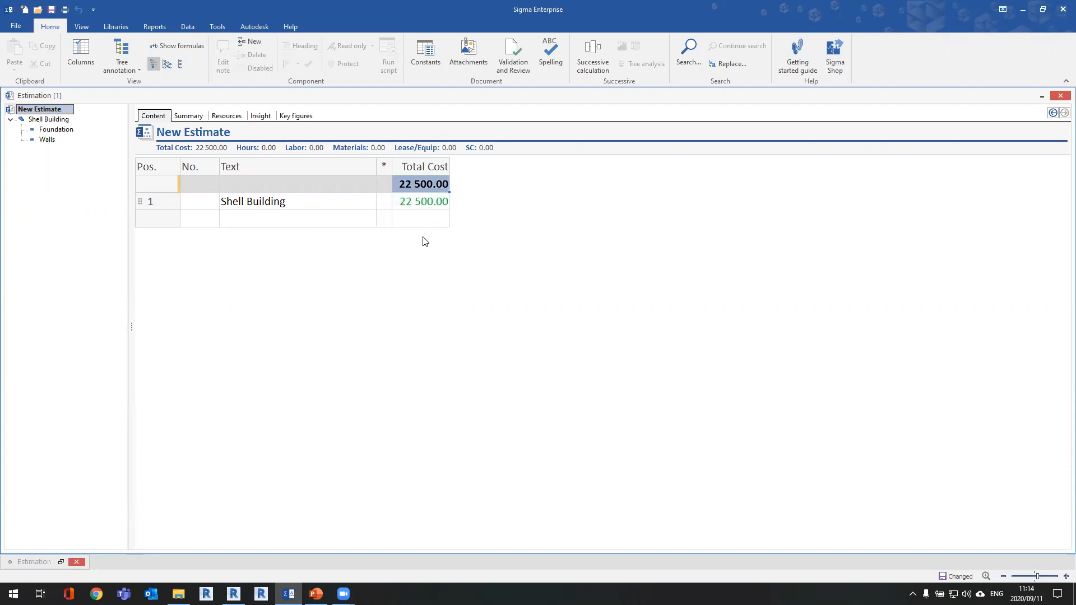
Reopen Shell Building and enter the Walls quantity as the formula 15+50+200
double_click(328, 204)
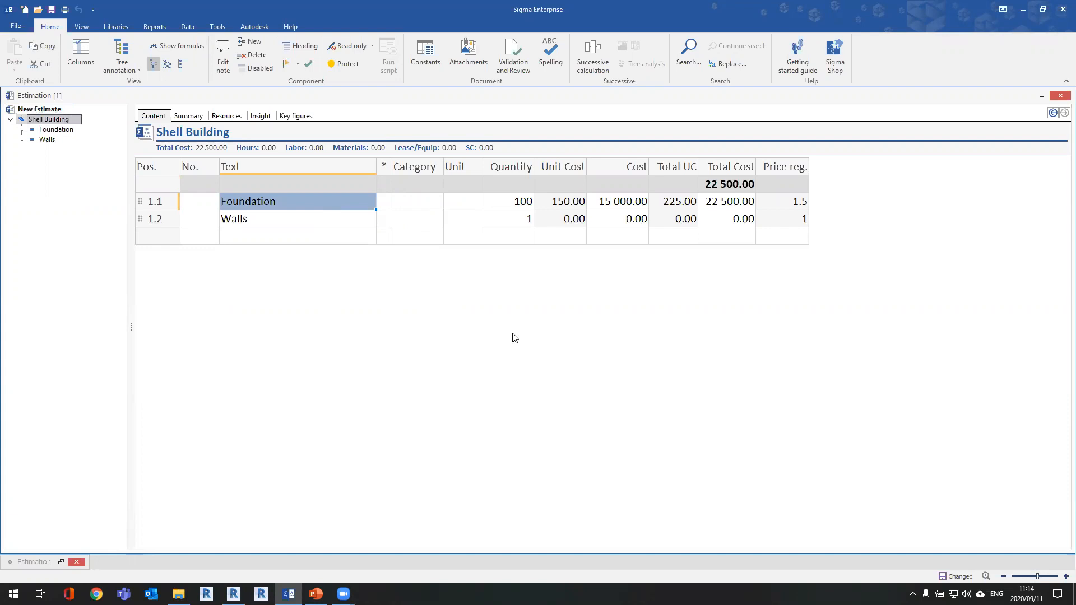
click(512, 223)
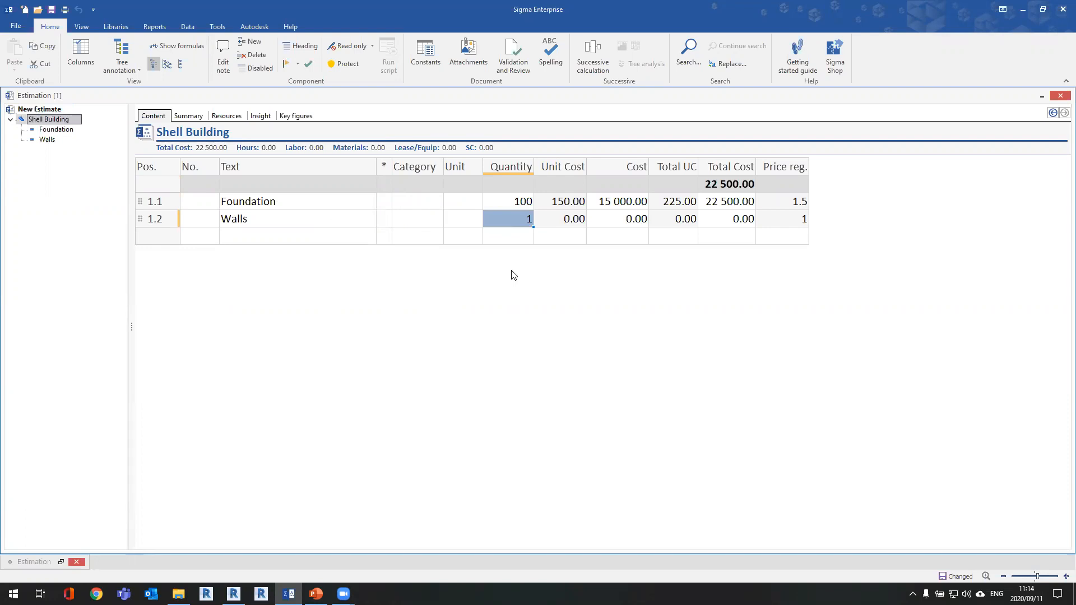
text(15)
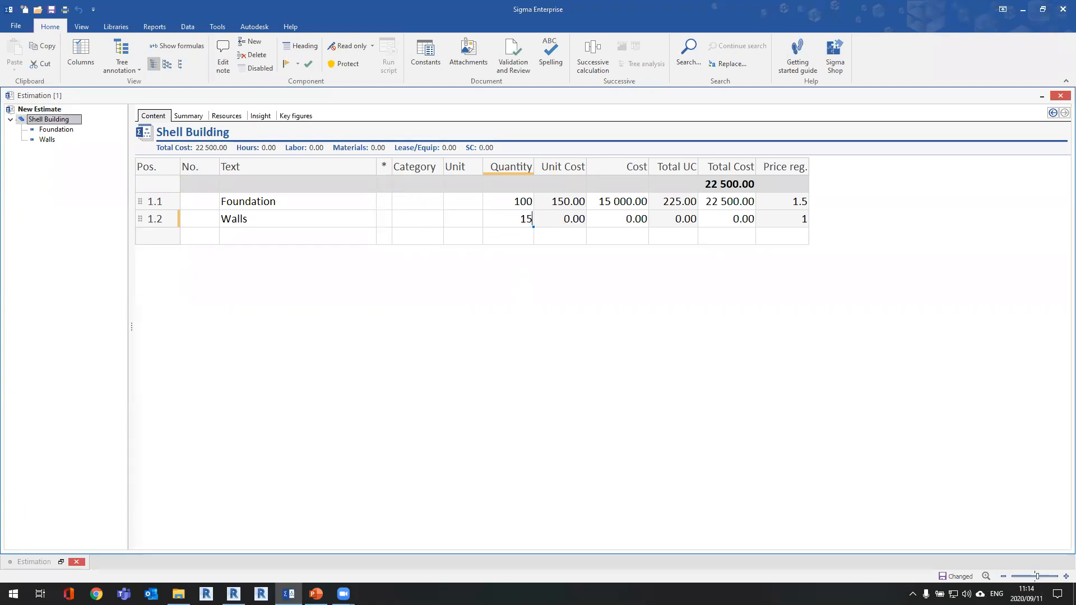
text(+50+200)
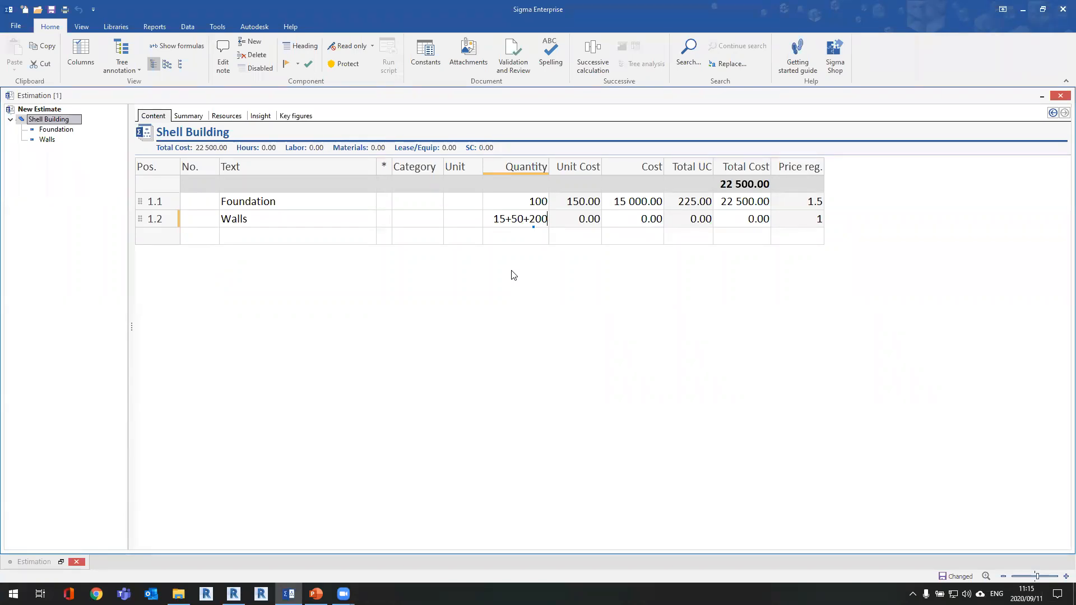
key(Return)
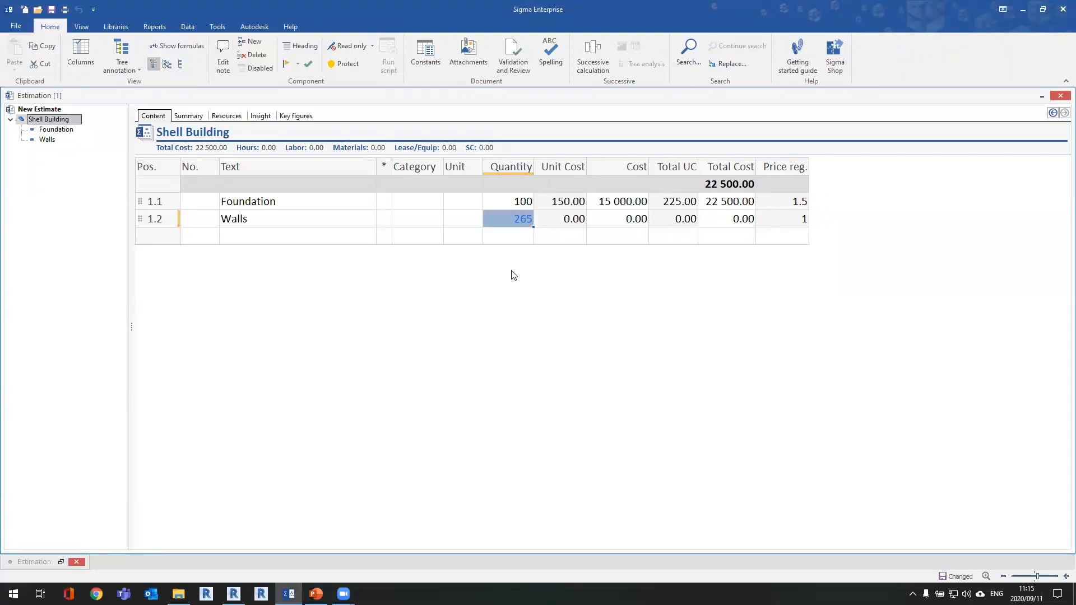
Display the formulas in the estimate to check the Walls quantity, and switch back to calculated values
mouse_move(516, 224)
click(177, 46)
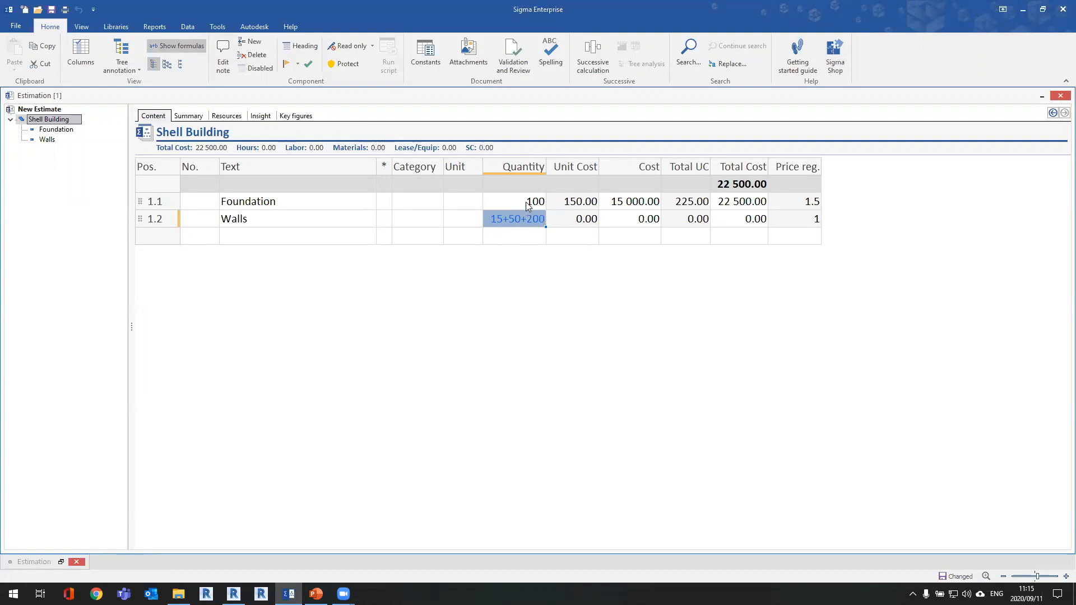
click(194, 50)
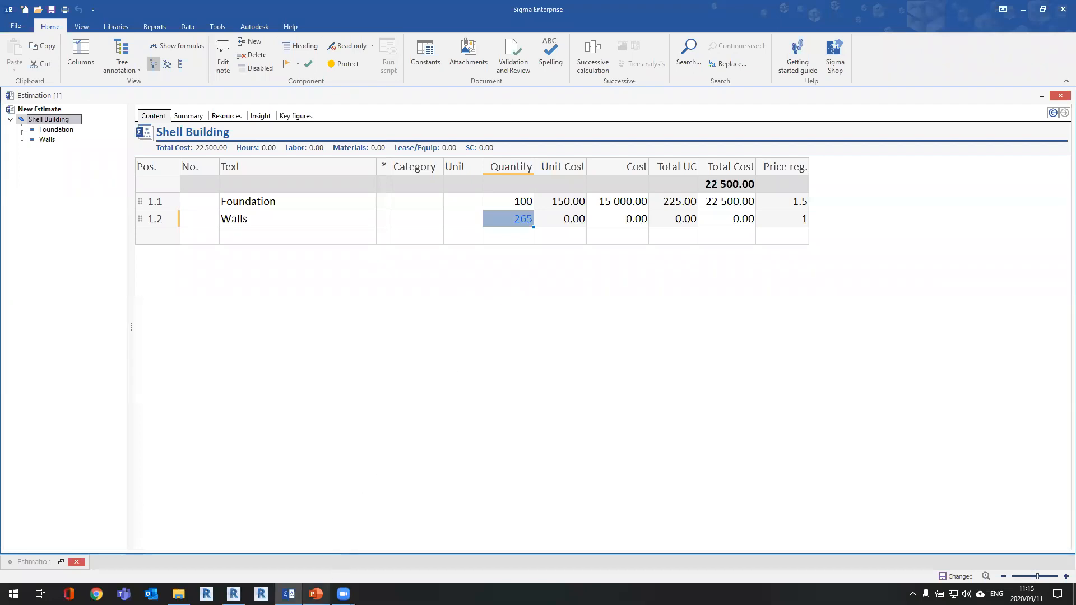
Switch back to the PowerPoint slide show and advance to the Feature 3 slide, Reuse Historical Data Easily
click(316, 594)
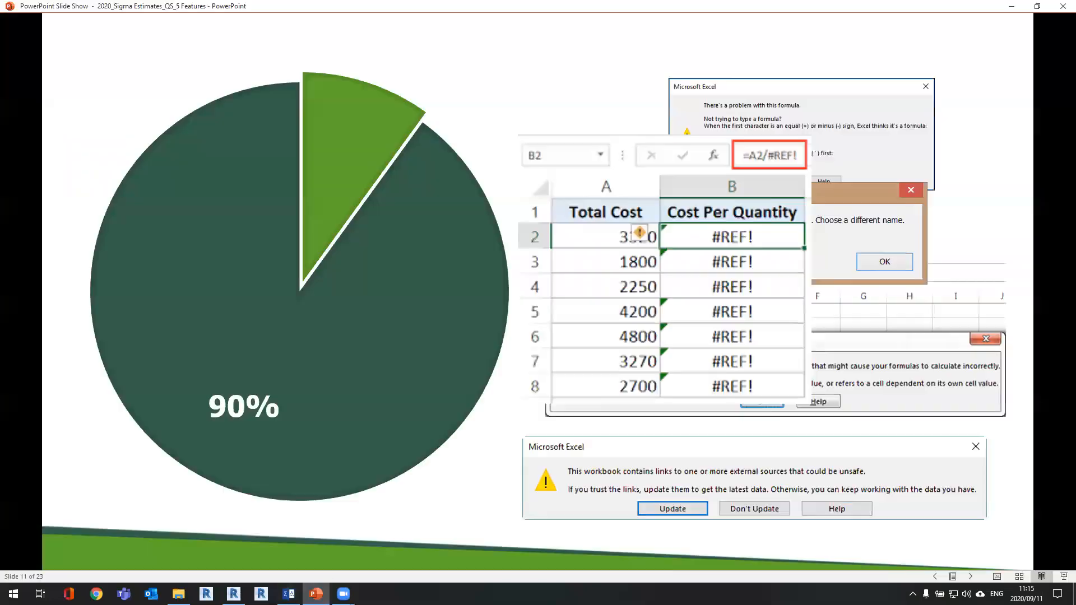
click(479, 396)
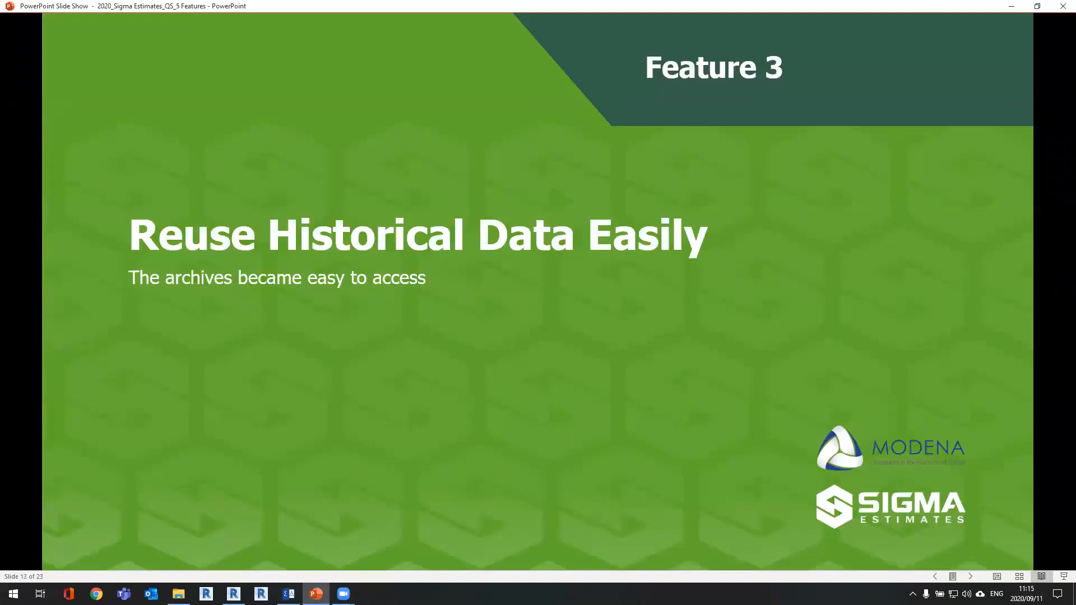
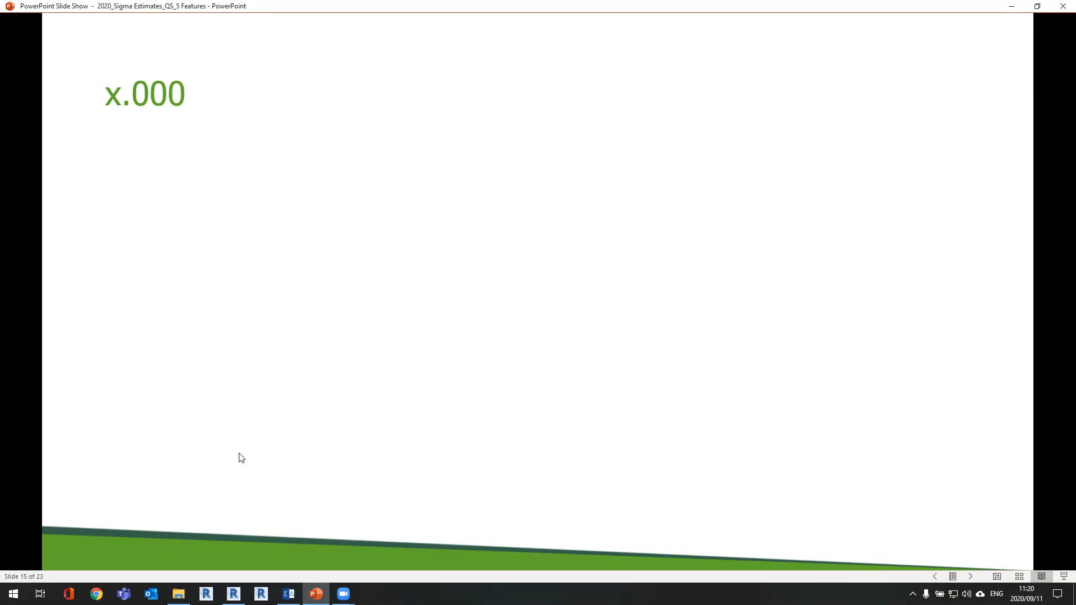
Switch to the Revit model and examine the dimensions of the lower vertical outer wall on the Level 1 floor plan
click(233, 594)
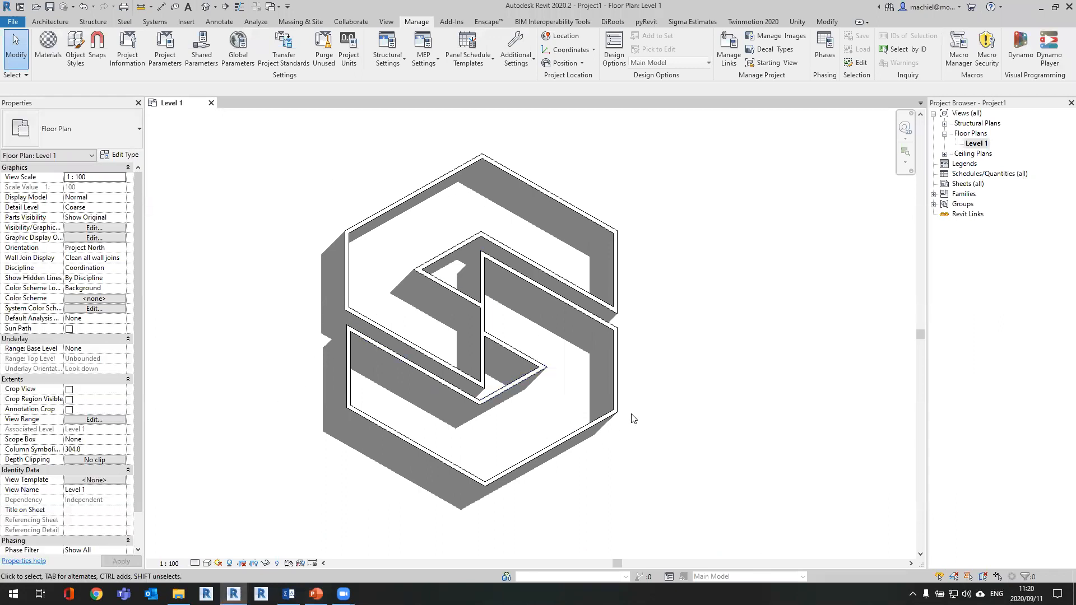
drag(649, 393, 670, 401)
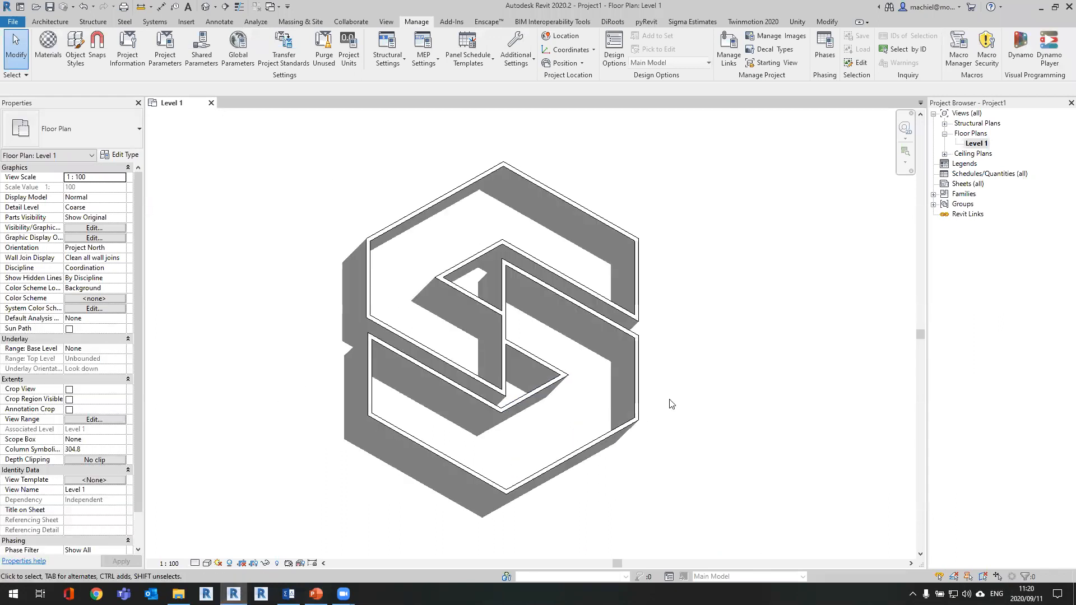
click(645, 381)
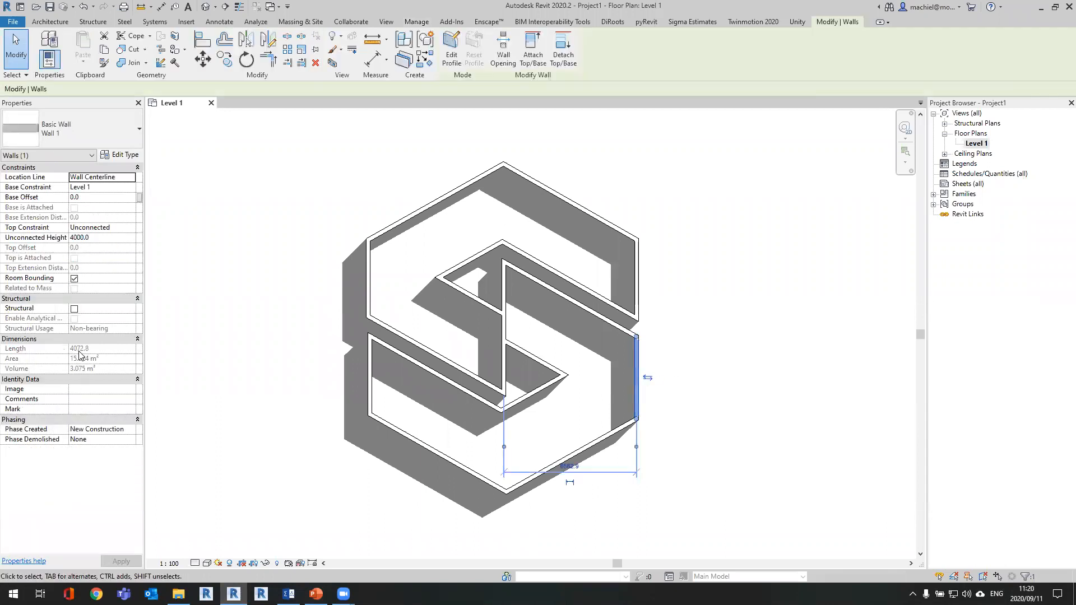
click(231, 357)
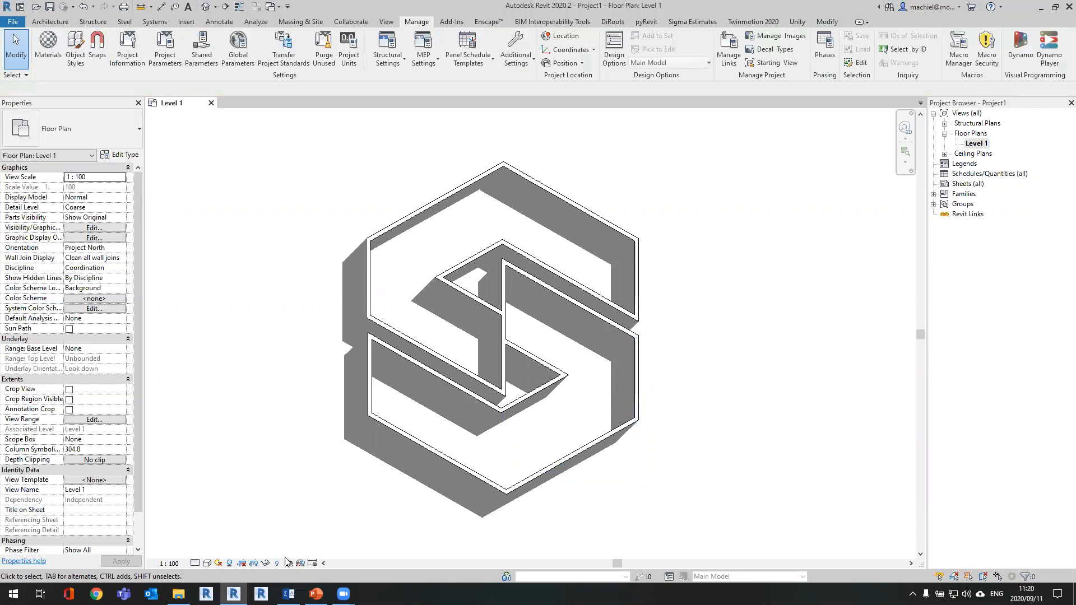
Switch to Sigma Enterprise and minimize both open estimation windows
click(288, 593)
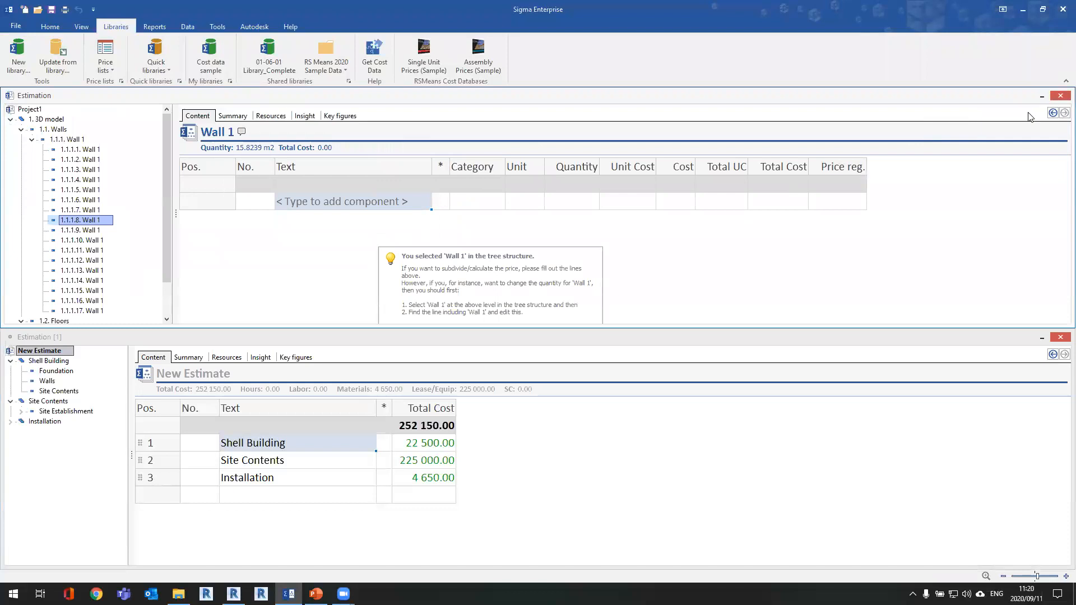
click(1041, 97)
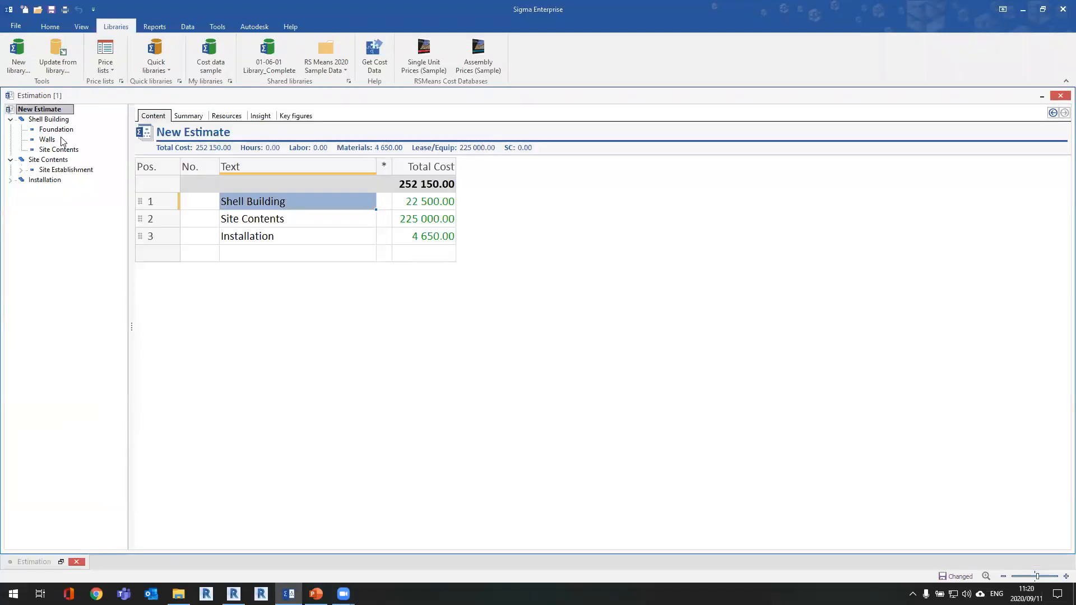
click(1043, 98)
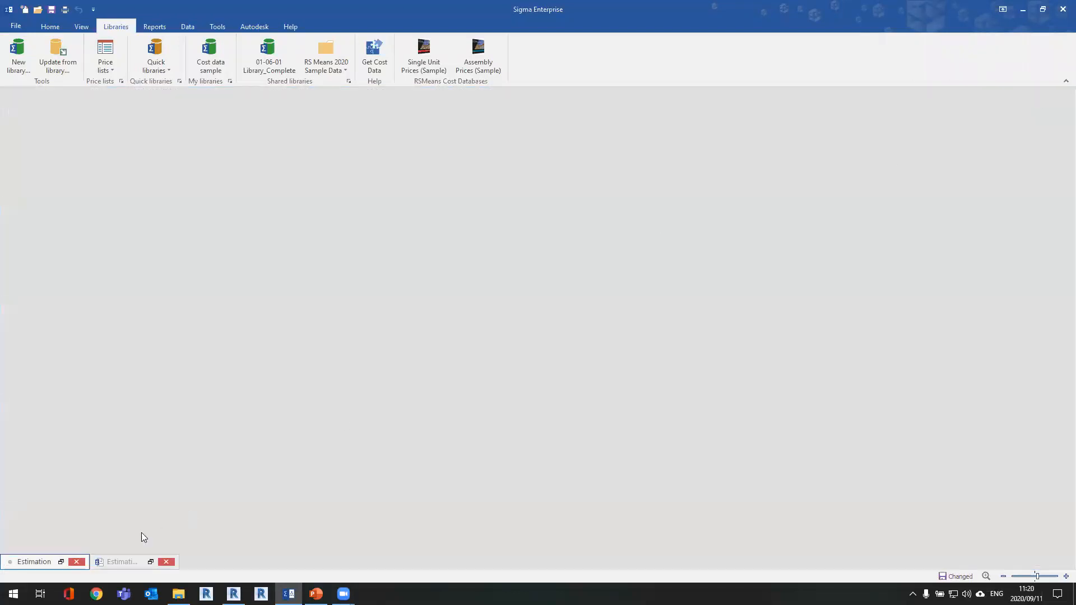
Restore the Project1 estimate, set the unit cost of wall line 1.1.1.1 to 55, and widen the Cost column
click(61, 562)
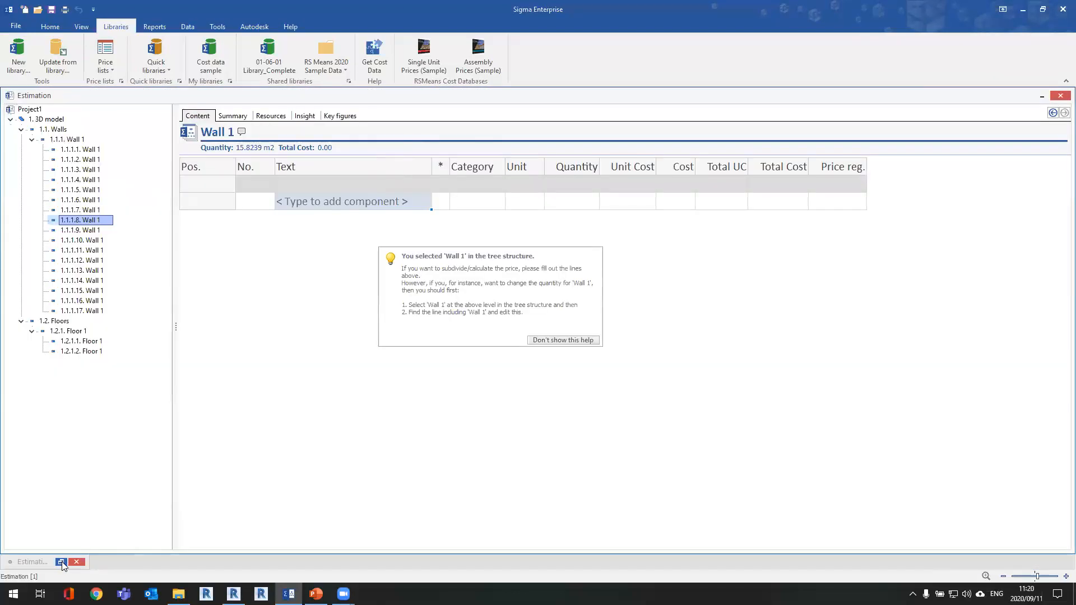
click(56, 130)
click(59, 140)
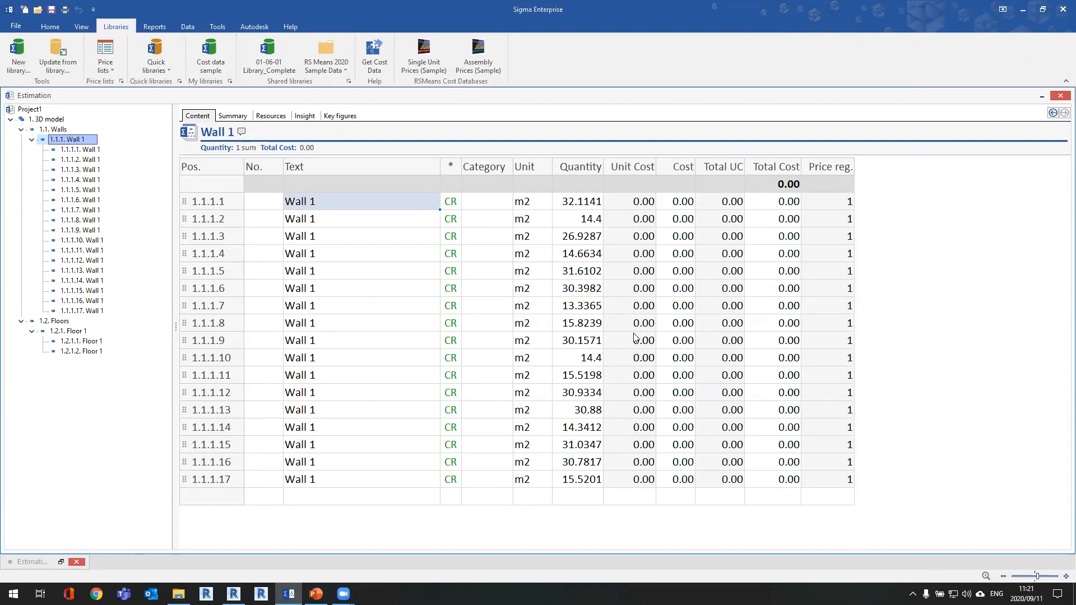
click(643, 203)
text(55)
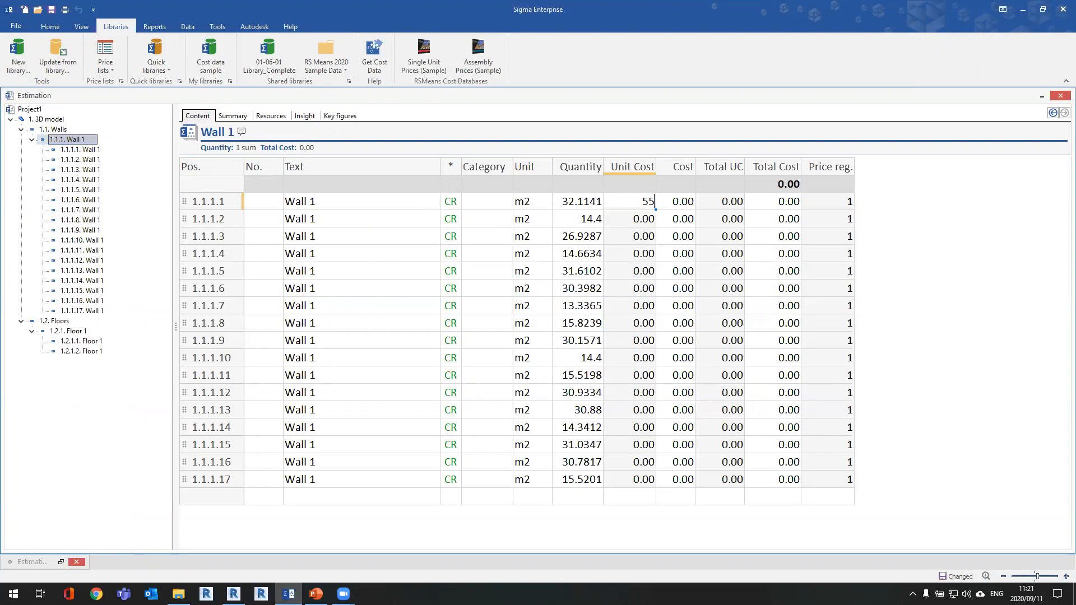
key(Return)
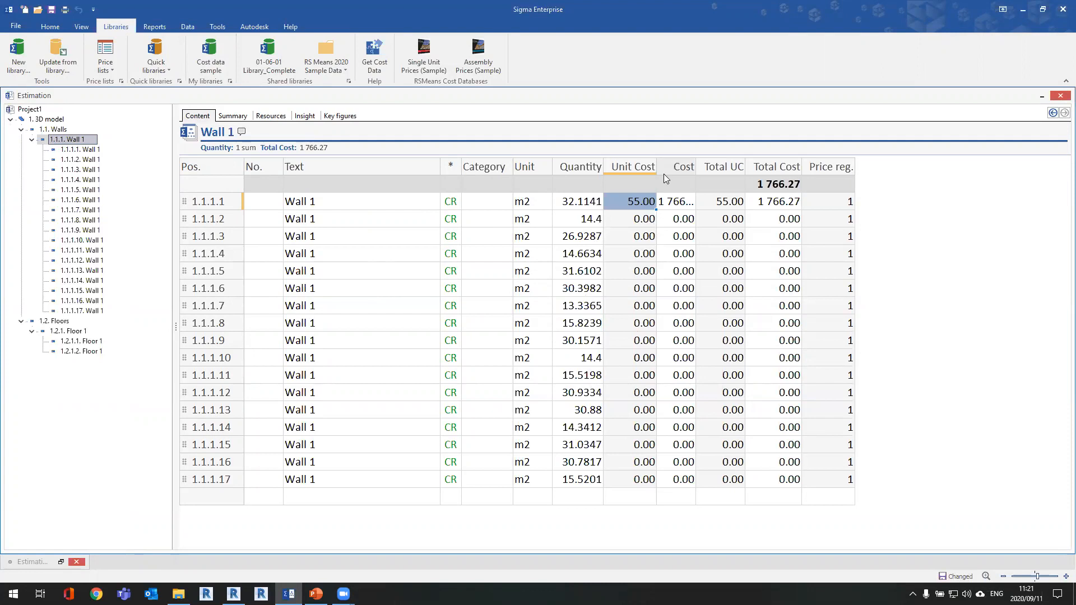
mouse_move(696, 168)
mouse_down()
mouse_move(725, 168)
mouse_move(709, 168)
mouse_up()
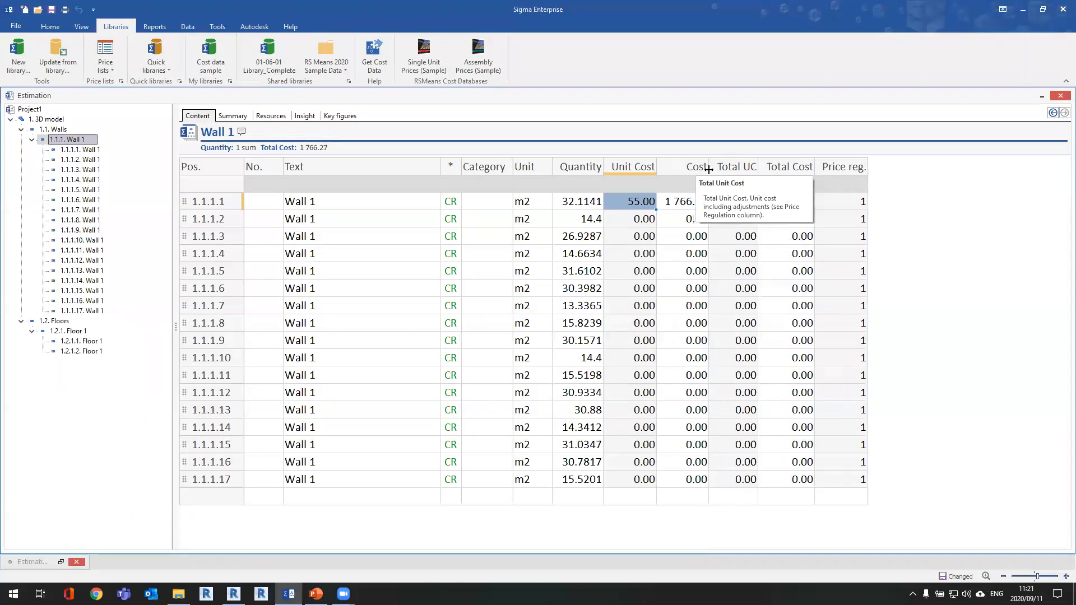
Try filling the 55 unit cost down from wall line 1.1.1.1 to 1.1.1.17, and undo the fill
drag(655, 209, 656, 481)
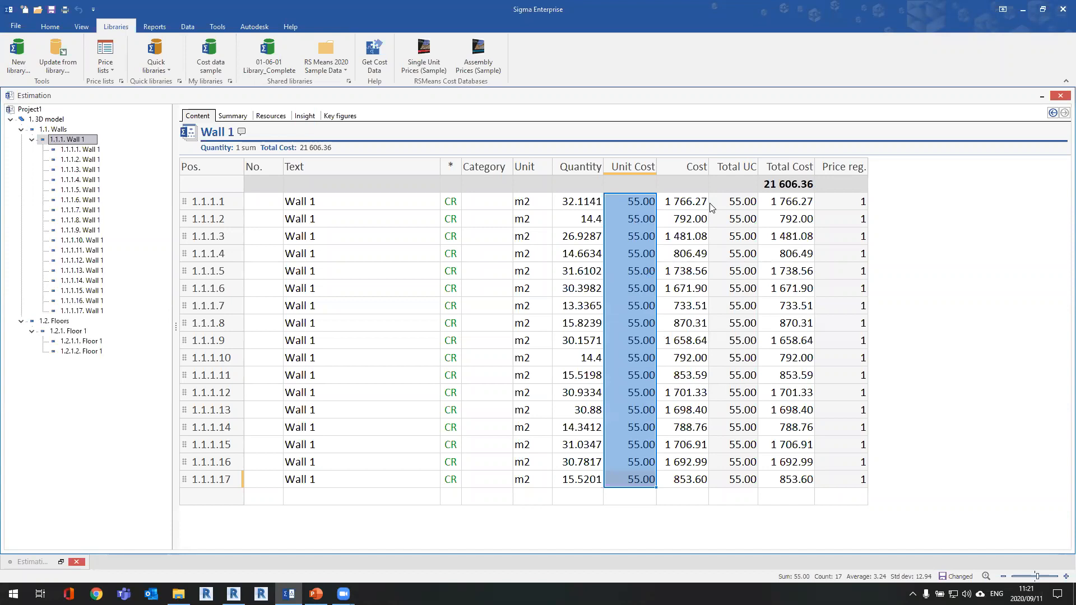
click(644, 205)
key(Right)
key(Left)
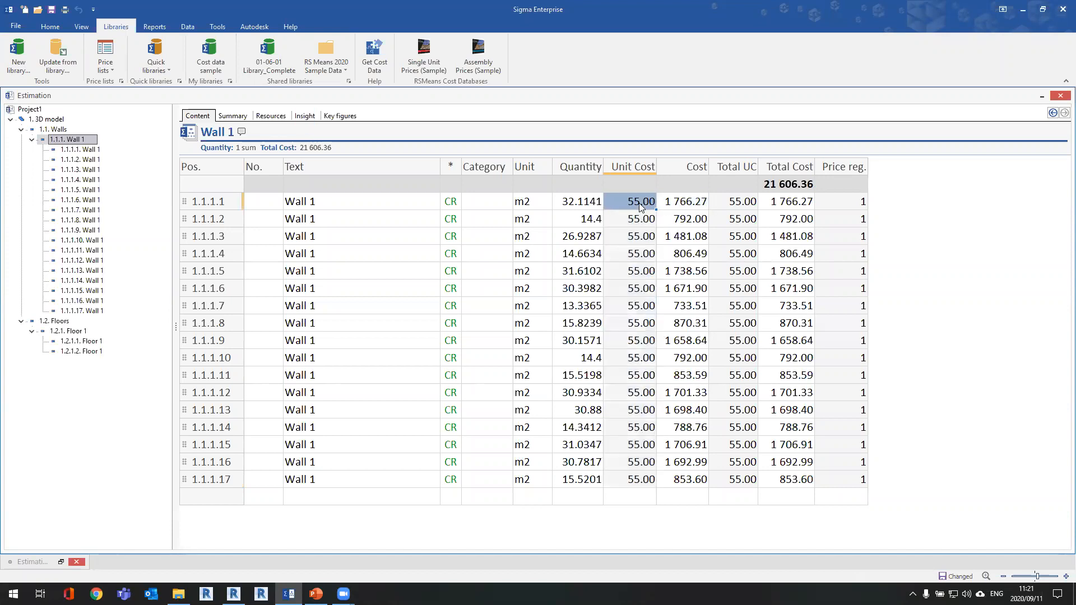
key(ctrl+z)
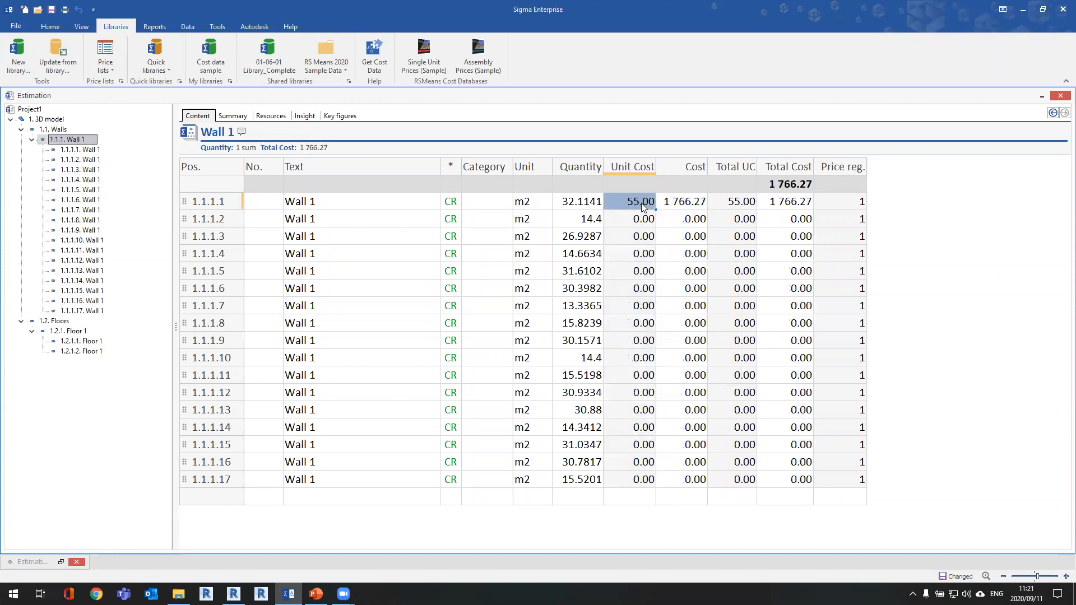
Fill the unit cost of 55 down through all Wall 1 lines, and open the Floor 1 group
drag(653, 209, 650, 481)
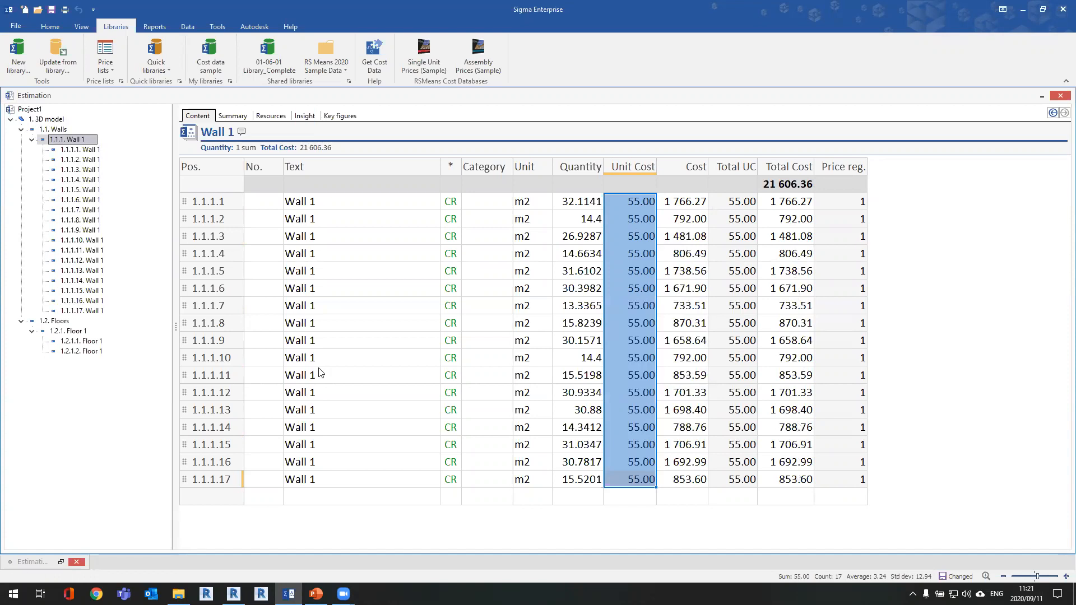
click(69, 332)
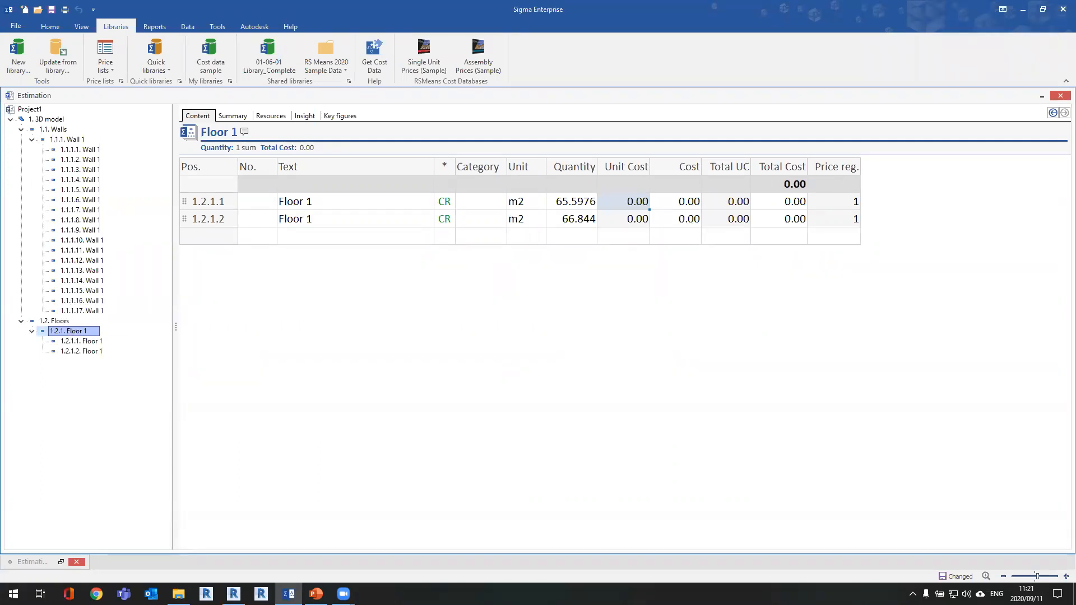
key(alt+Tab)
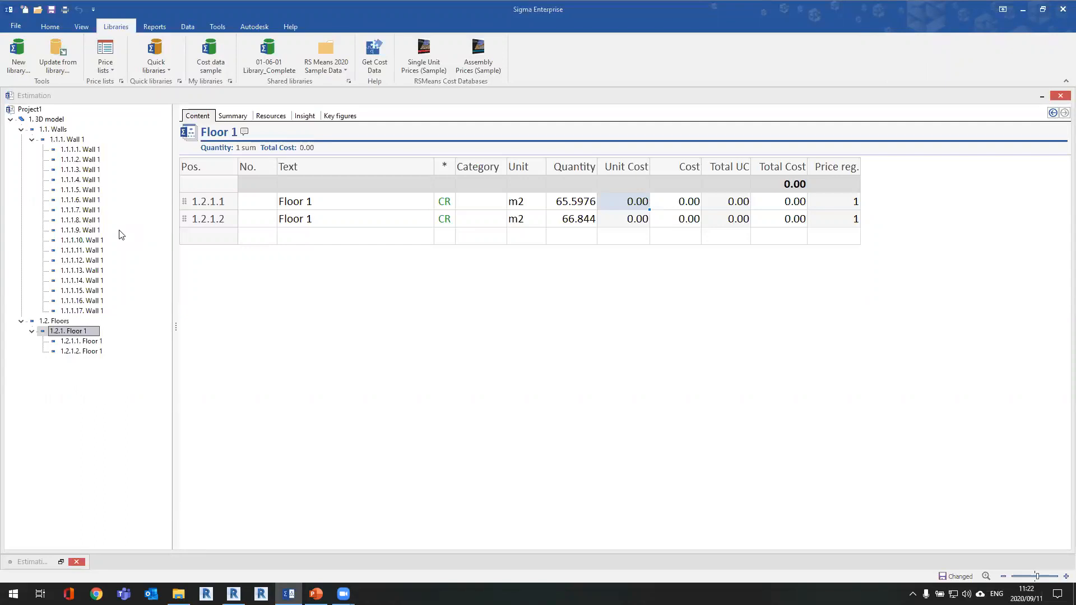
Review the costs of the Walls and Wall 1 groups, and compare the project's summary and resources views
click(62, 130)
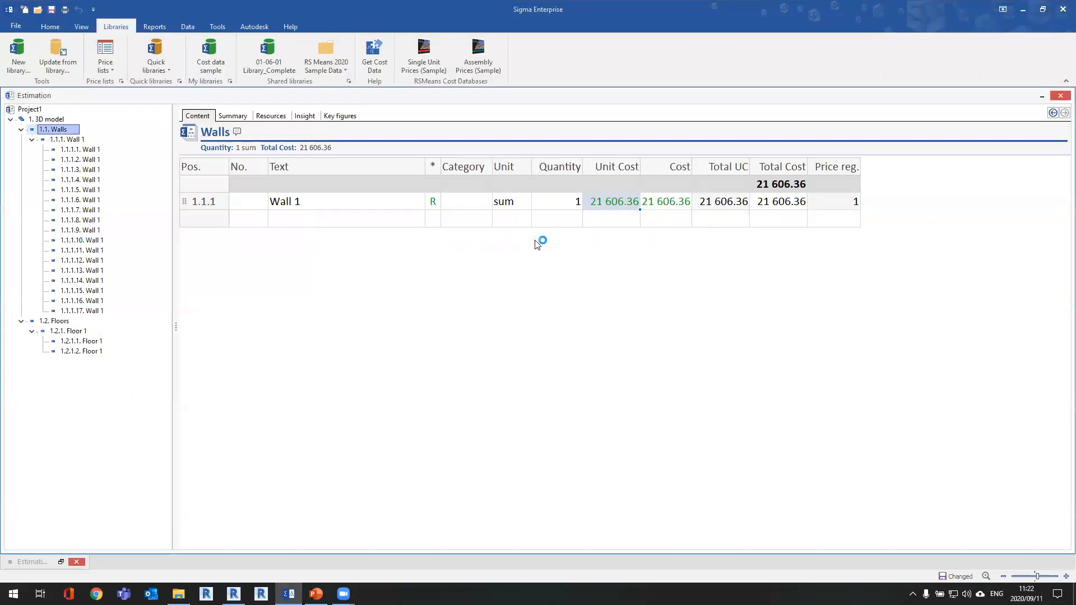
click(72, 140)
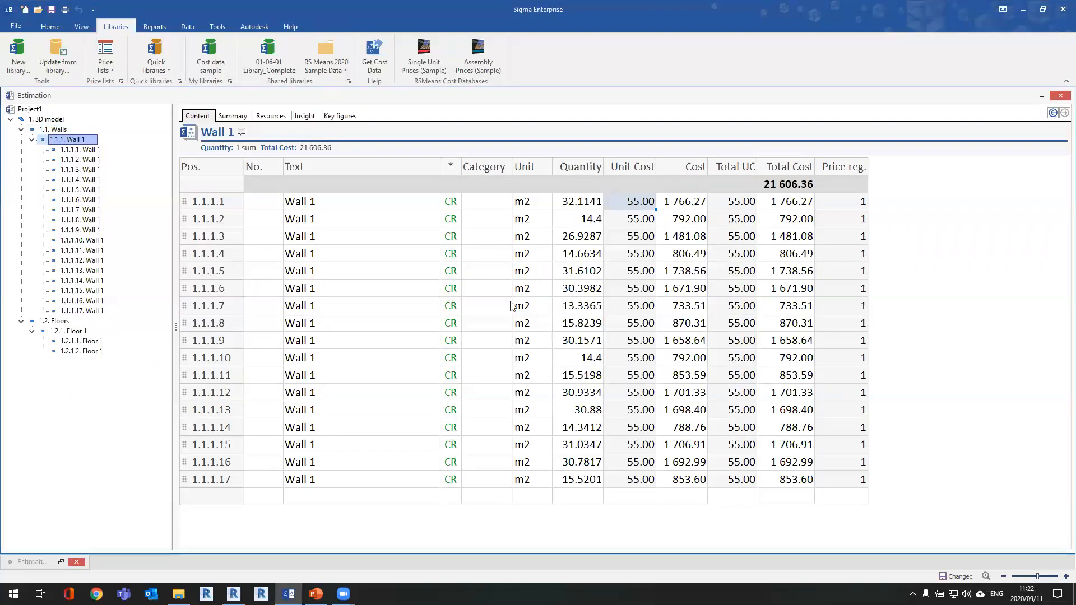
click(236, 117)
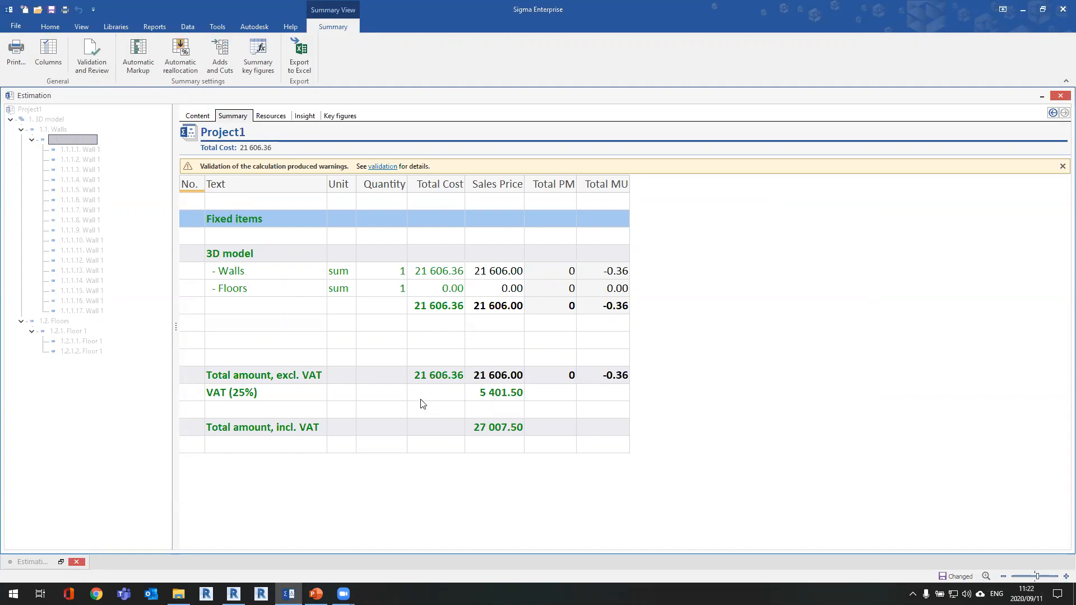
click(273, 116)
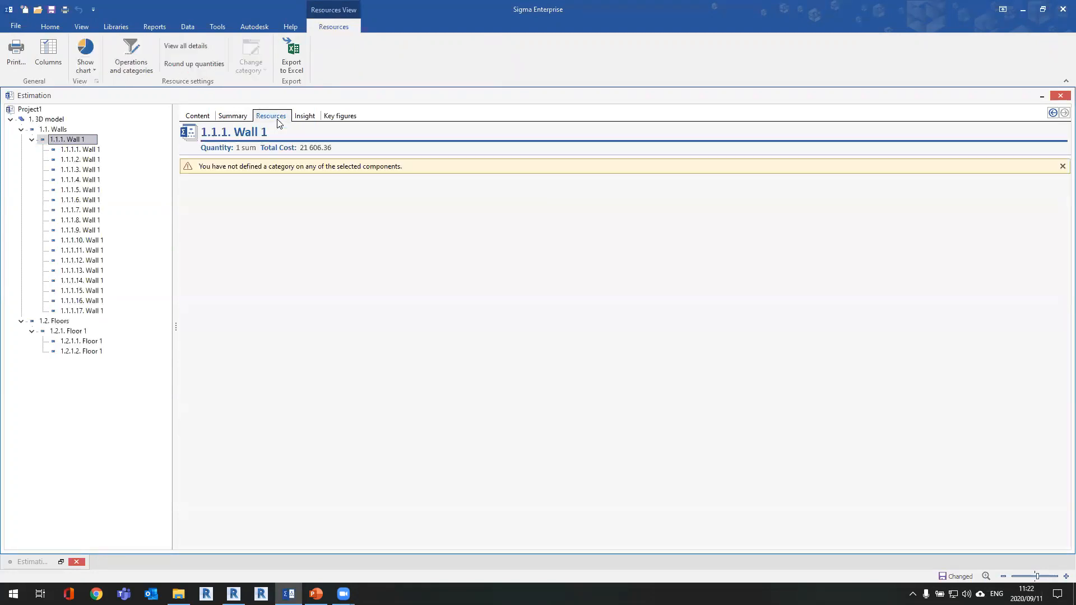
click(233, 116)
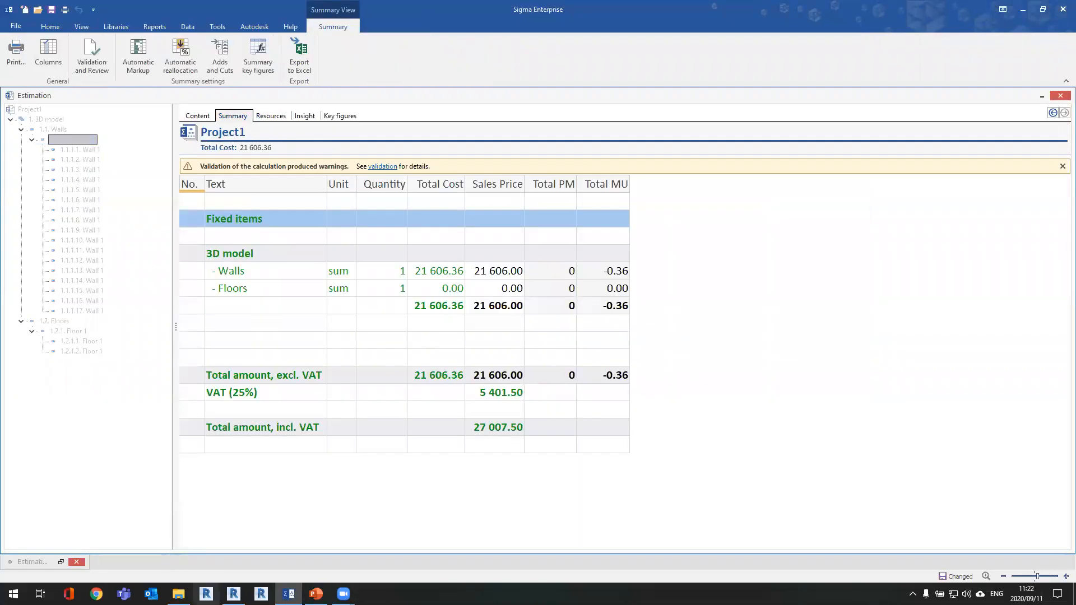
Switch to the PowerPoint slide show, glance at the previous slide, and return to Sigma Enterprise
click(316, 593)
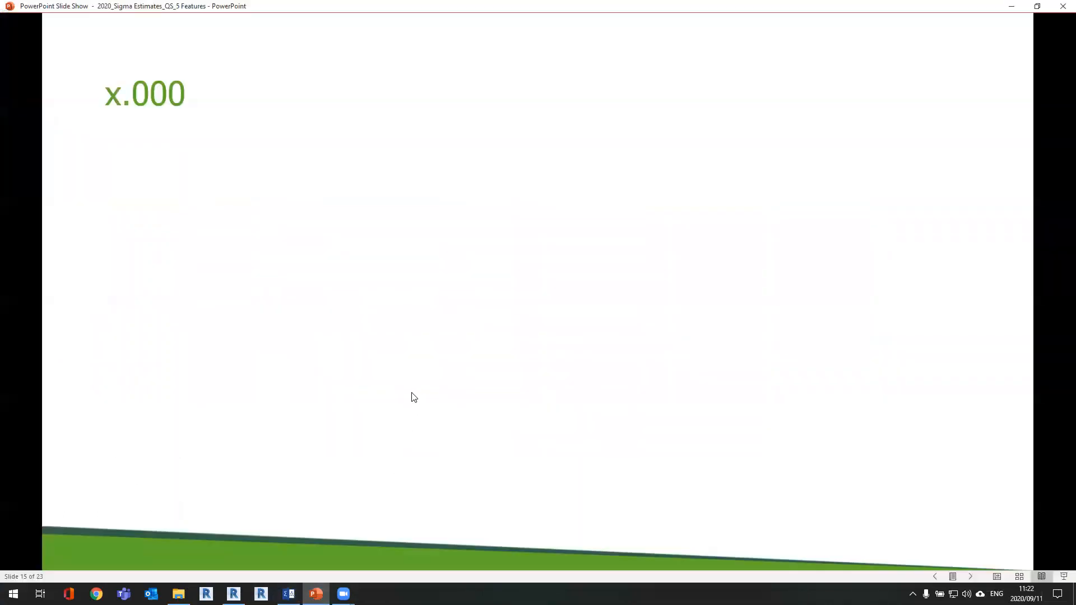
key(Left)
key(Right)
click(289, 594)
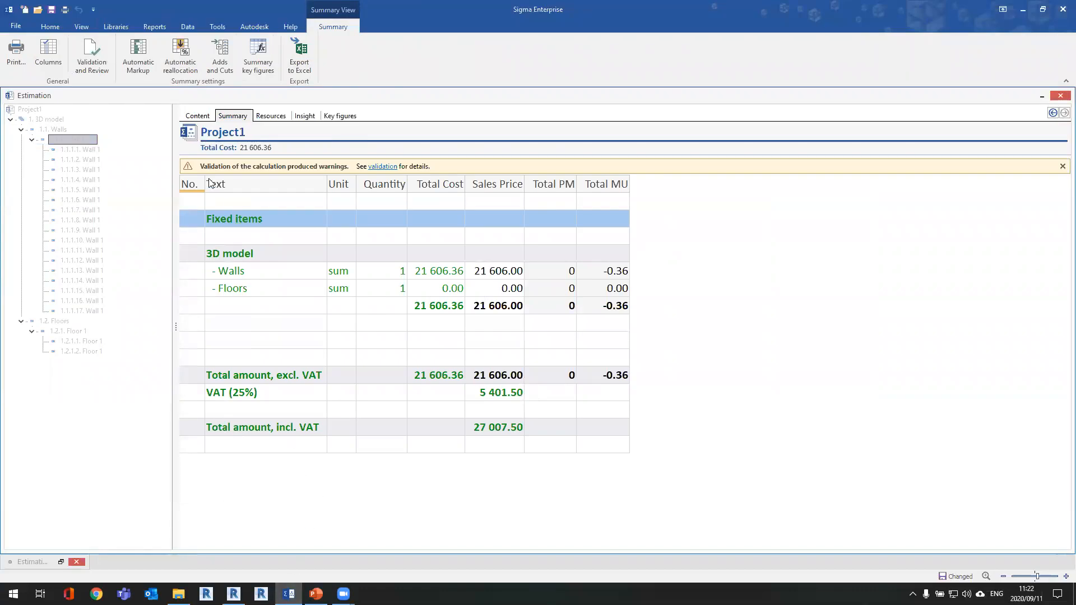
Return to the estimate content and check the Category fields of the Wall 1 and Floor 1 lines
click(197, 117)
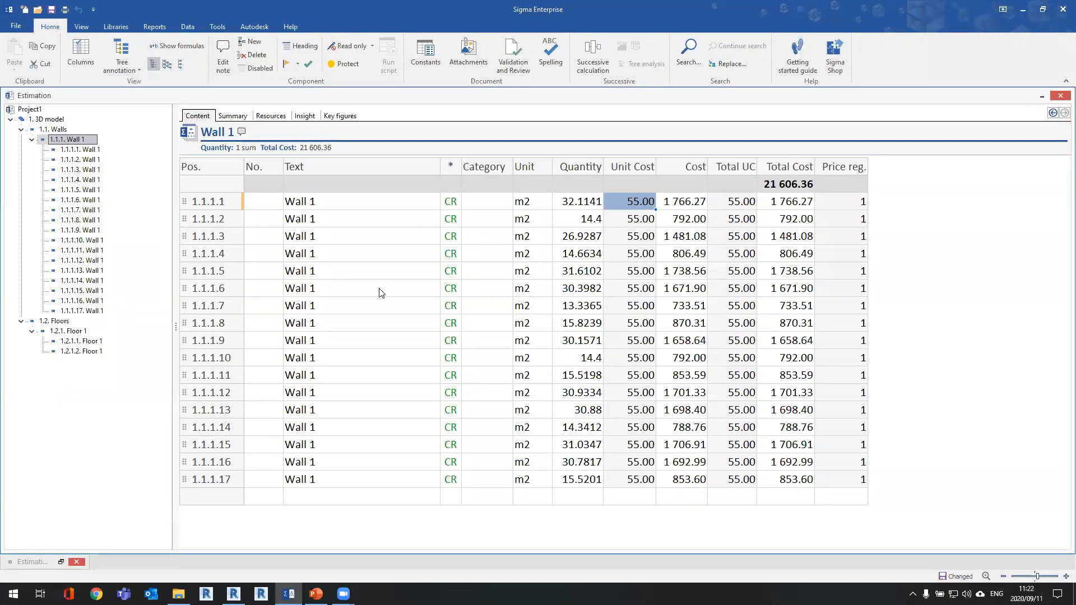
click(474, 203)
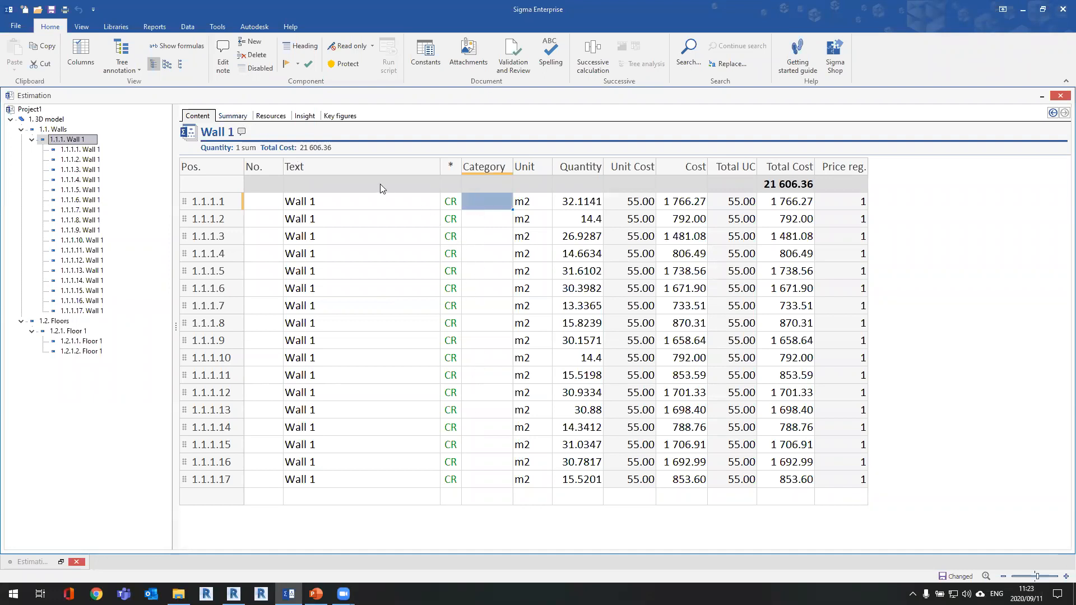
click(81, 332)
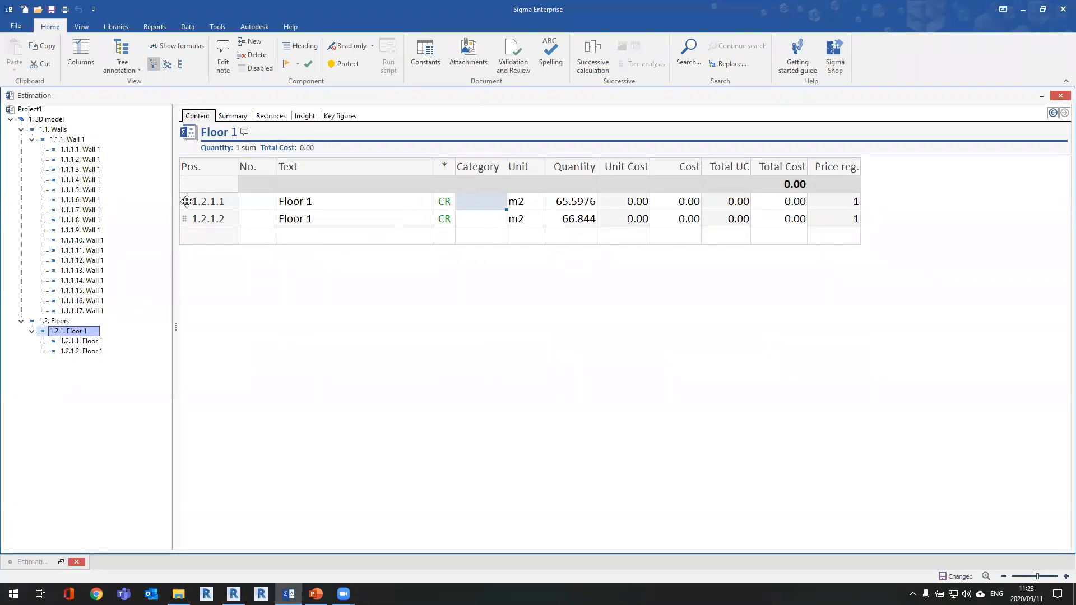
Open the validation details from the project summary, inspect the category warnings, and close the Project validation window
click(241, 116)
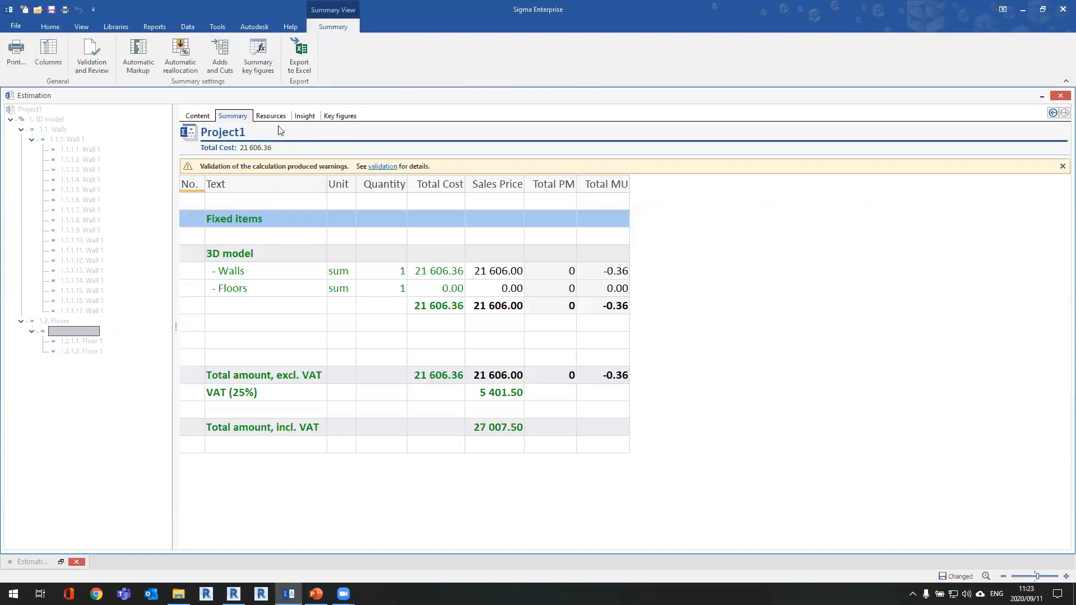
click(386, 168)
drag(889, 98, 797, 90)
click(776, 147)
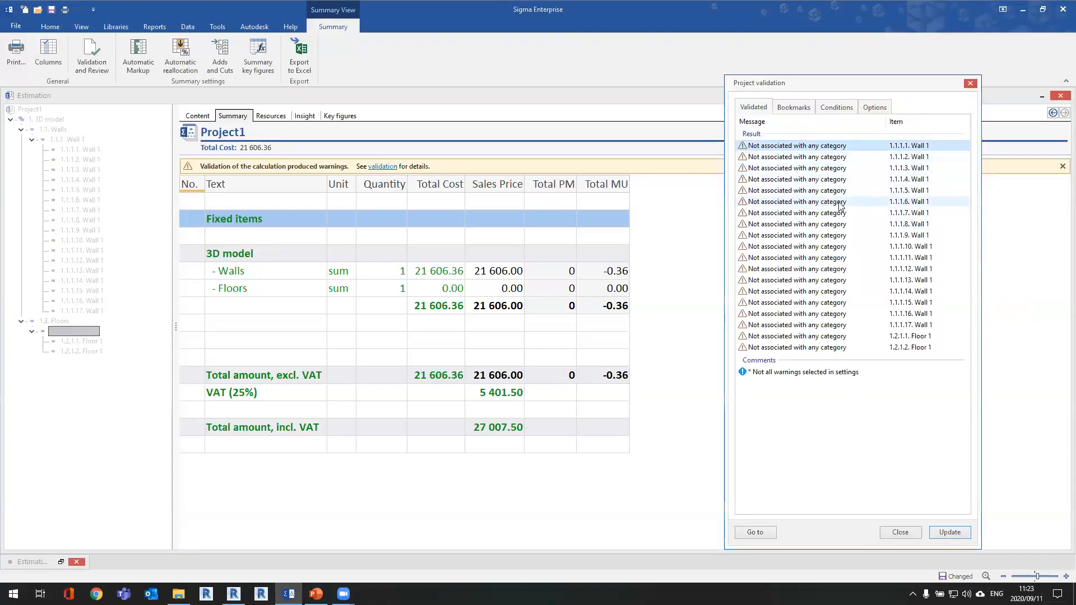
click(969, 83)
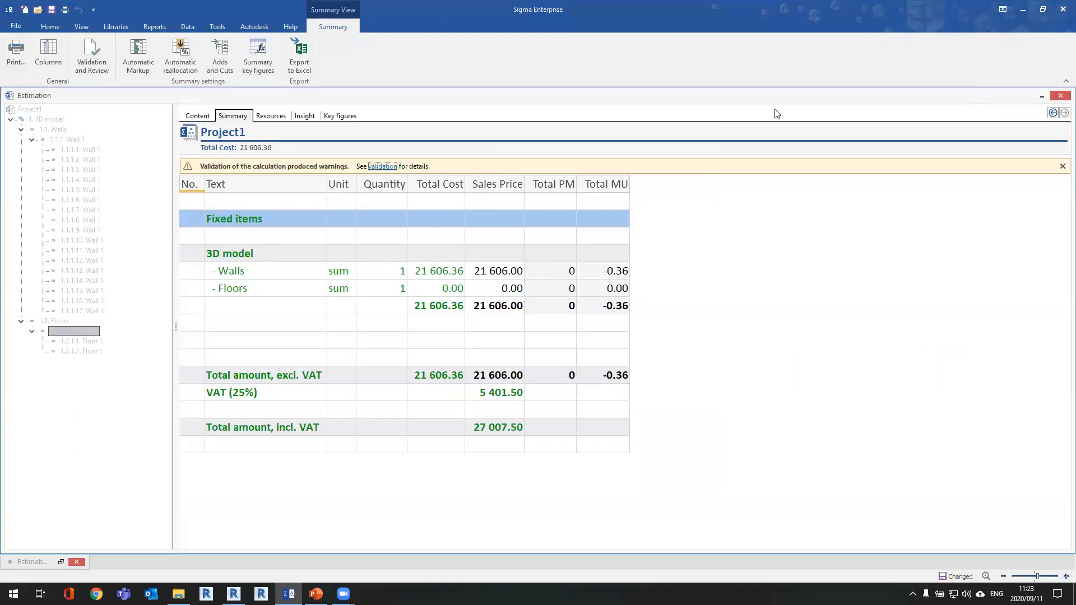
Check the Floor 1 resources, and assign the Materials category to both Floor 1 lines in the estimate content
click(278, 119)
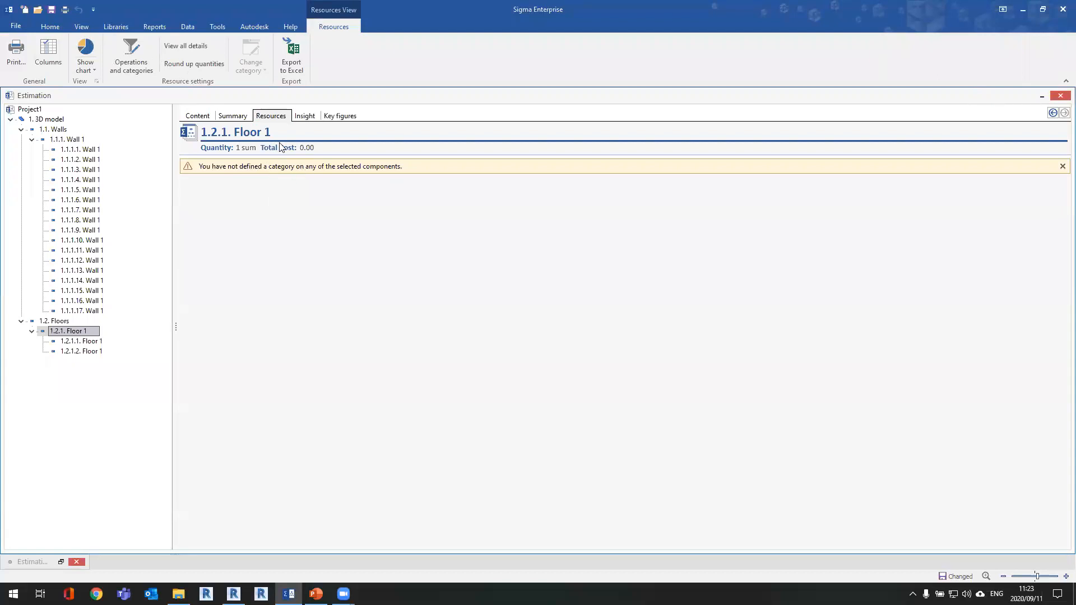
click(203, 119)
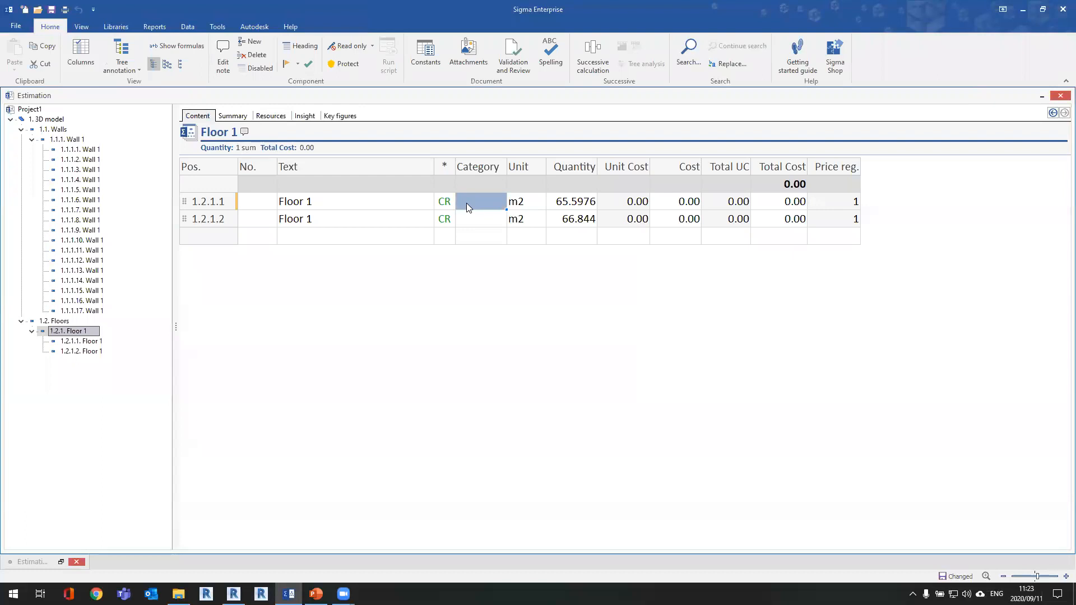
text(Ma)
click(469, 219)
text(Ma)
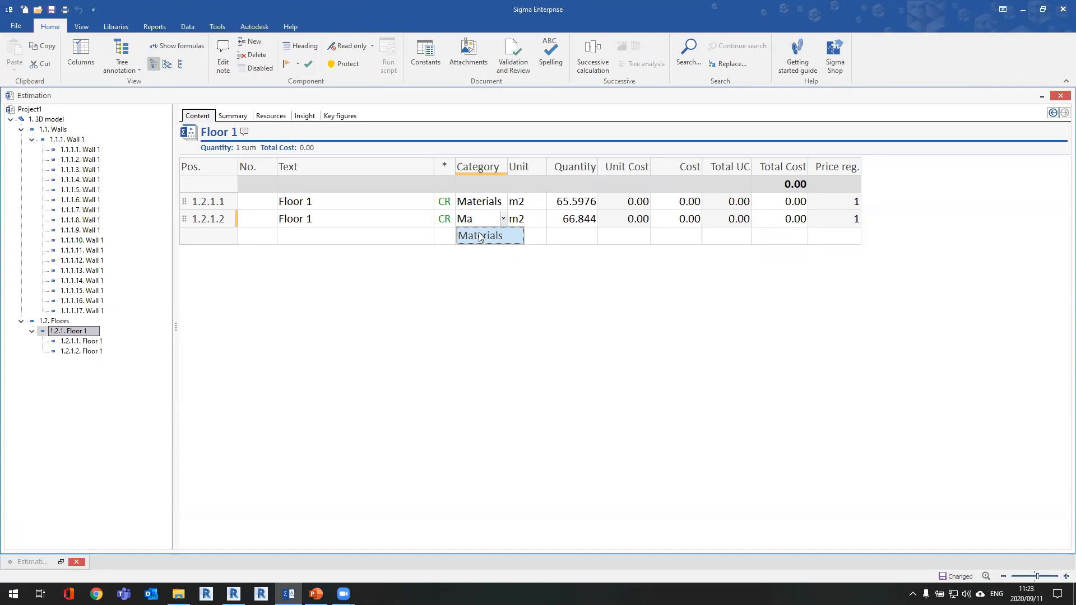
click(481, 235)
Assign the Materials category to wall line 1.1.1.1 and fill it down through line 1.1.1.17
click(80, 140)
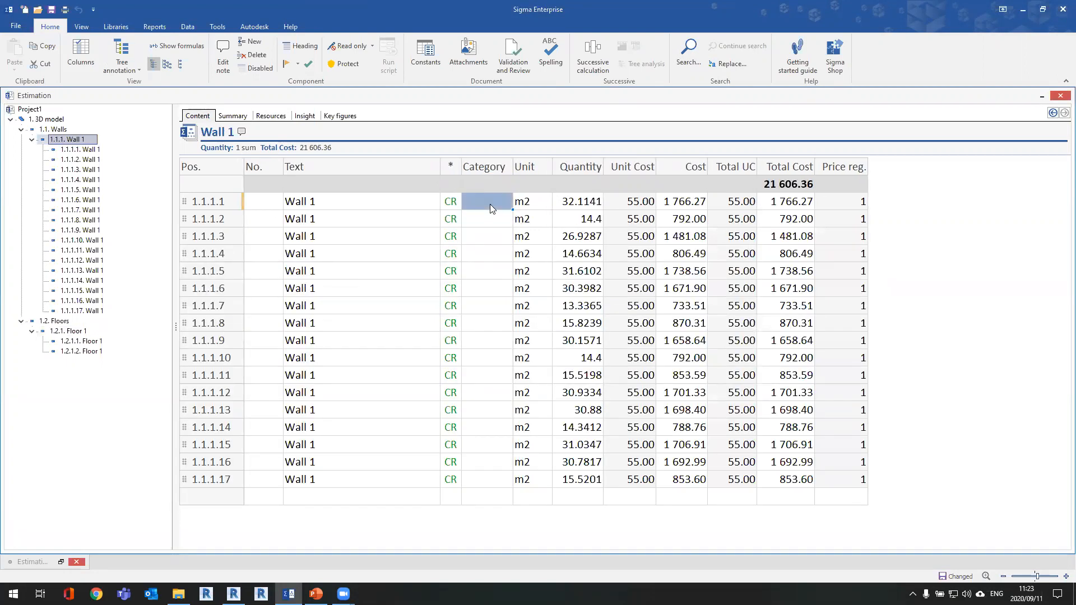
text(m)
click(487, 236)
drag(512, 209, 509, 478)
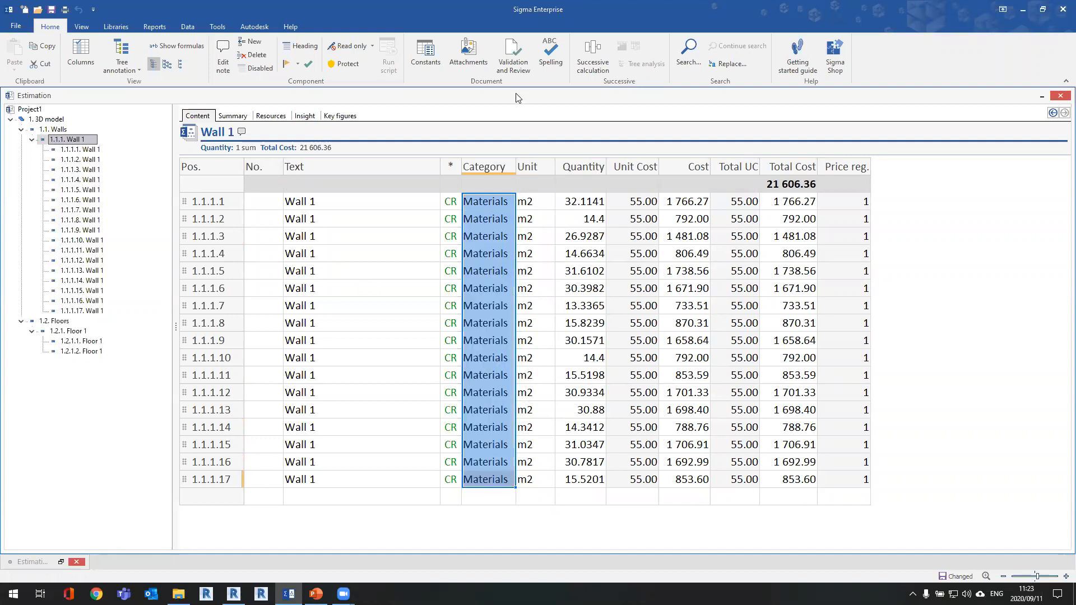
Validate the project again, and view the resources by category for Wall 1 and for the whole Project1
click(515, 71)
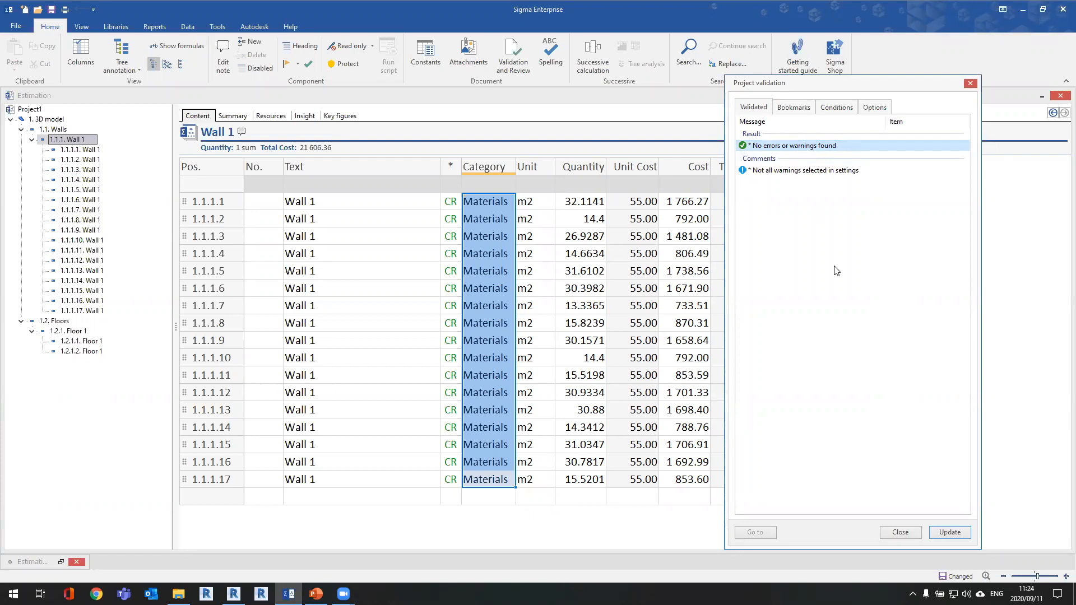
click(899, 533)
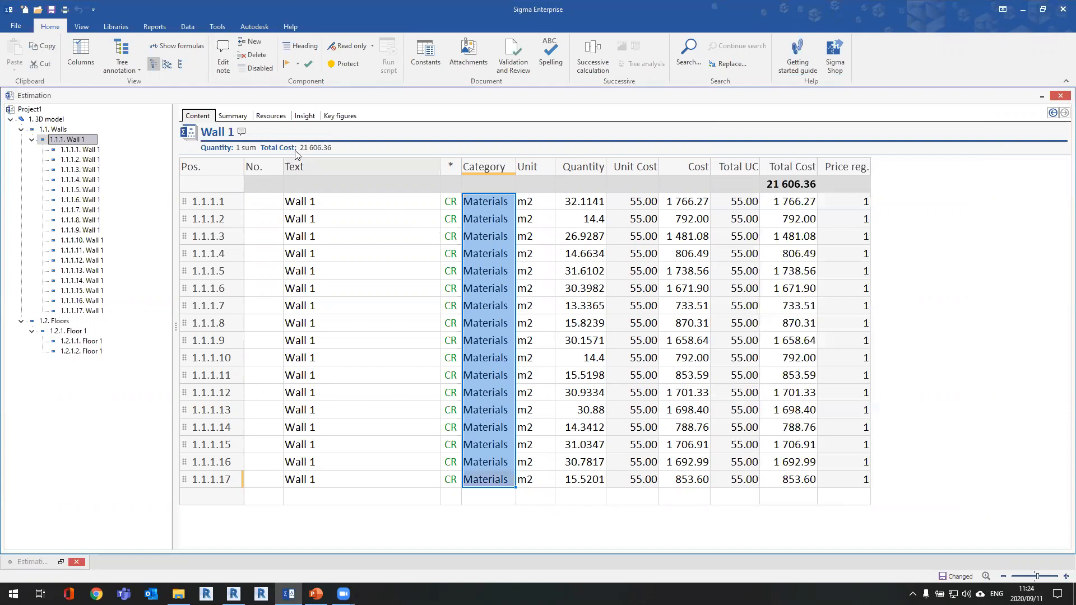
click(270, 118)
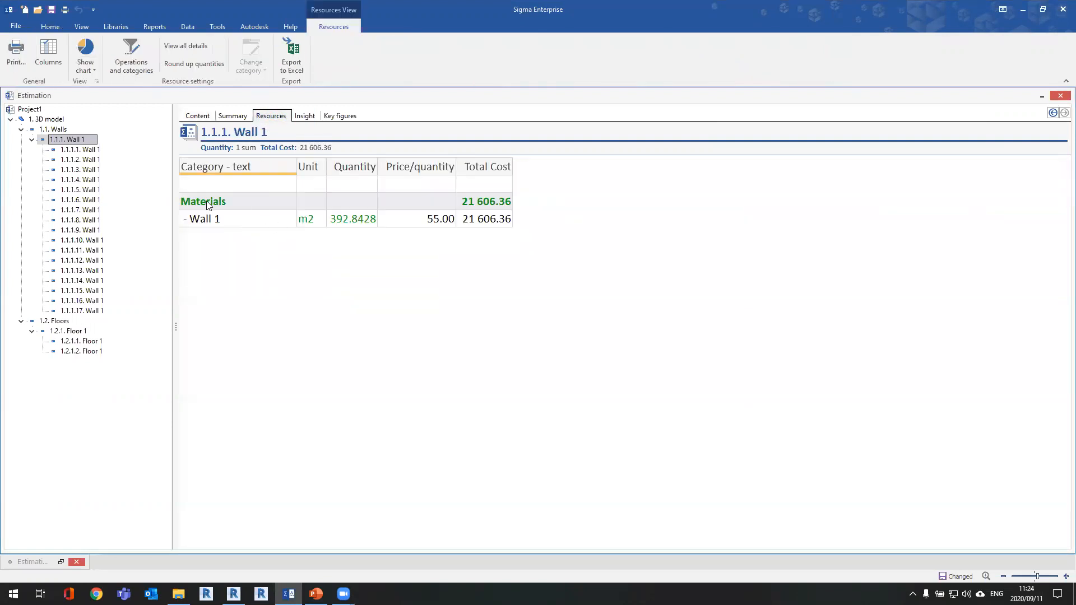
click(37, 110)
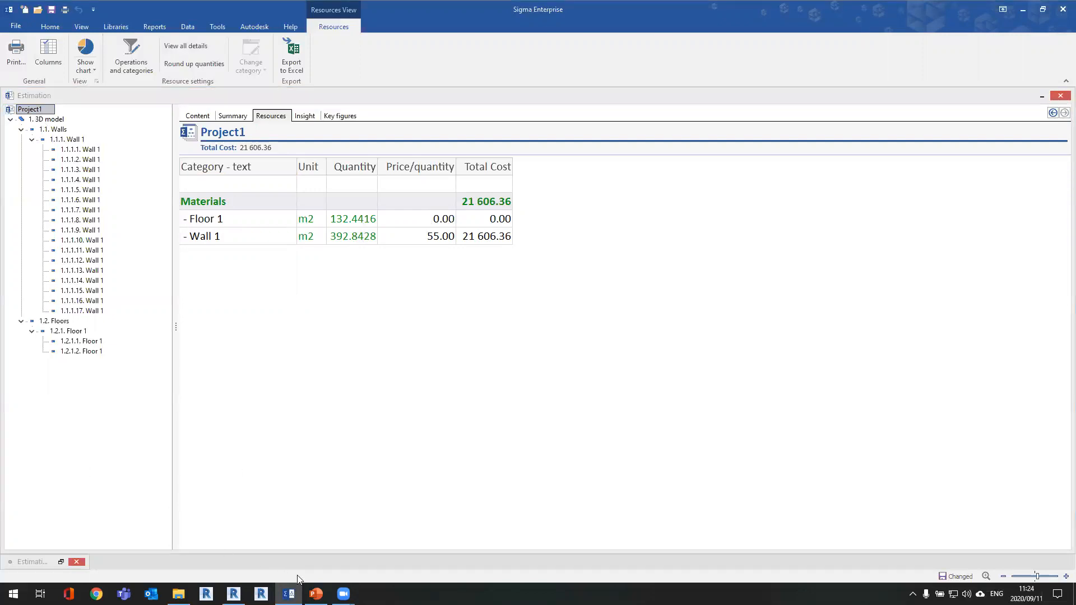
Switch to the PowerPoint slide show and advance to the Feature 5 slide, Saving Time and Money
click(316, 593)
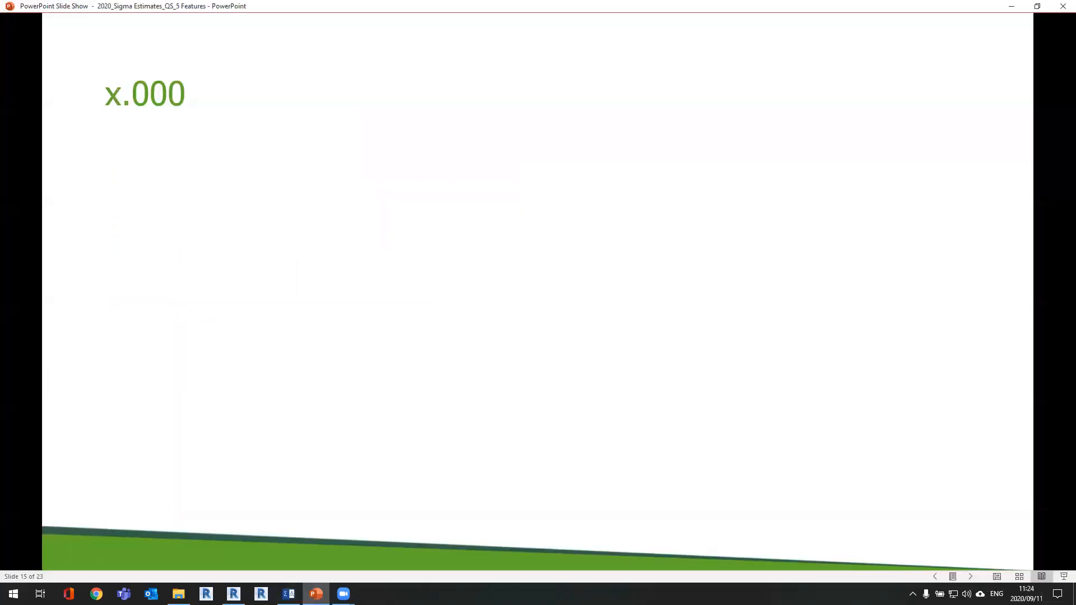
click(381, 358)
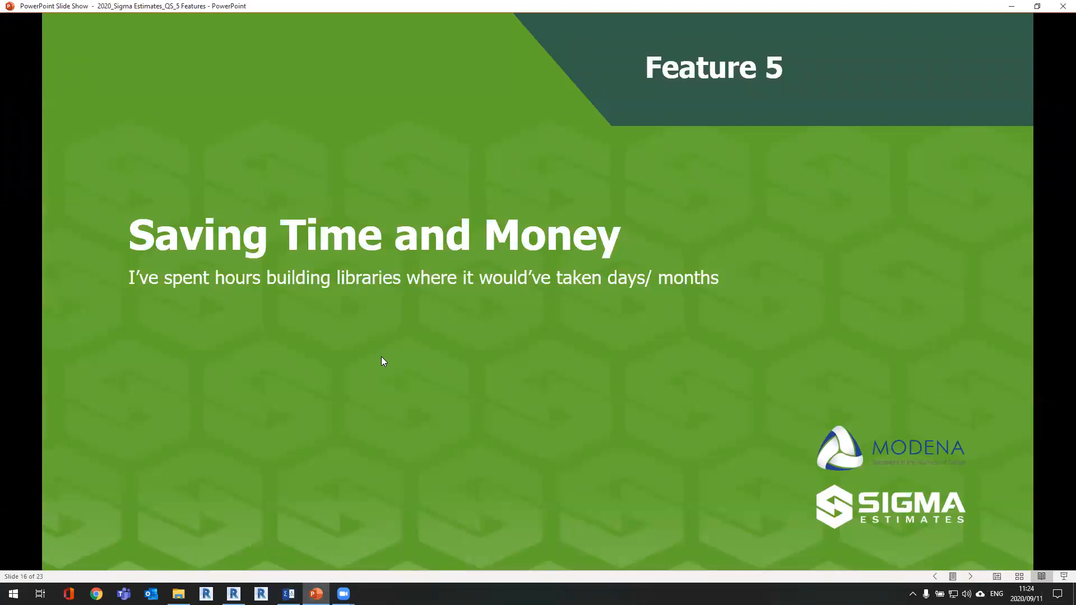